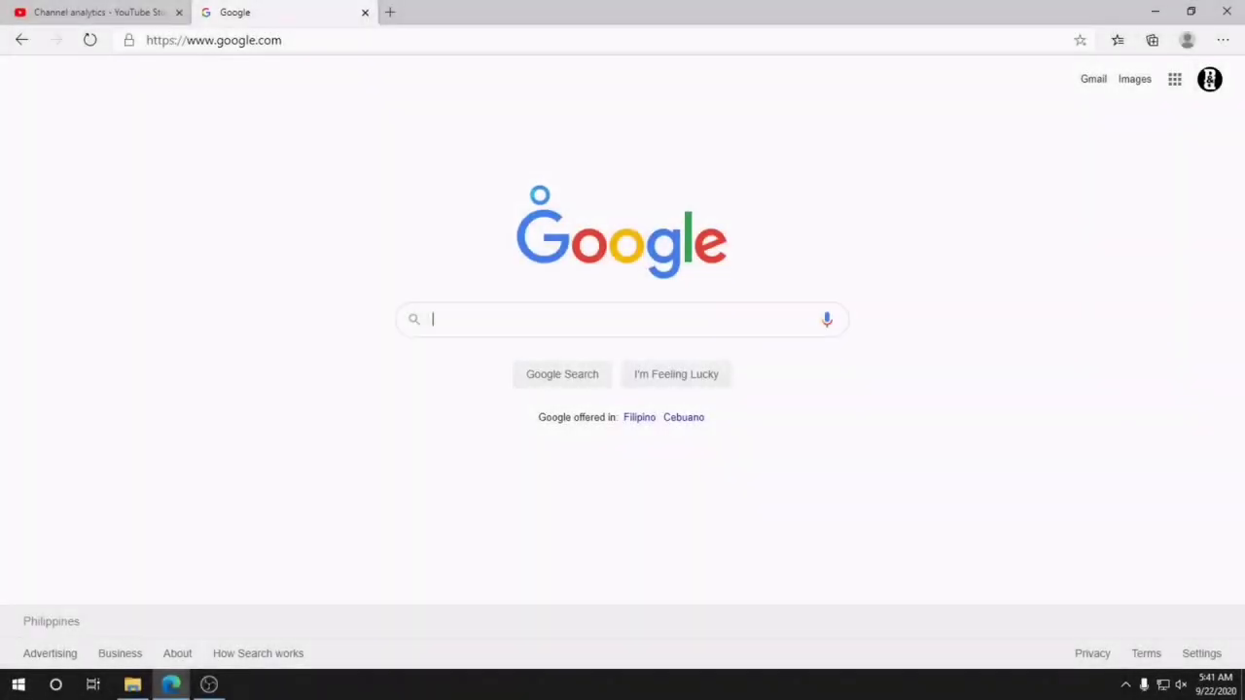
- Search Google for "hms core apk"
{"action": "left_click", "coordinate": [500, 317]}
{"action": "type", "text": "hms "}
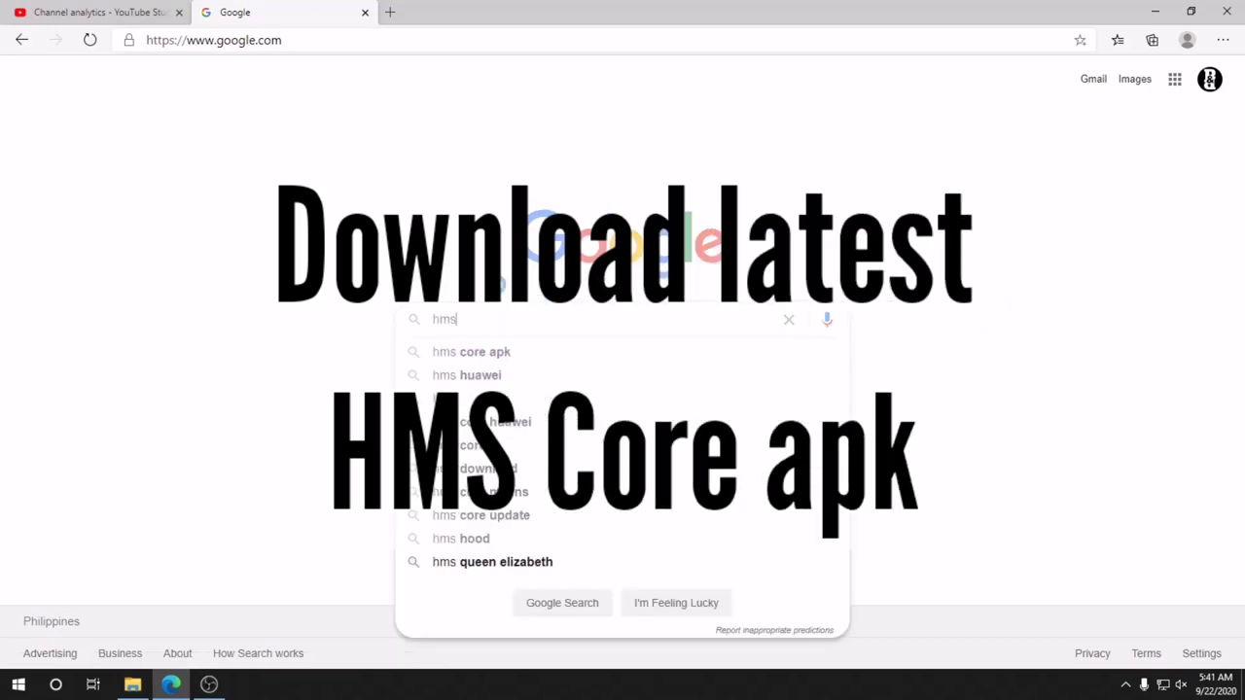
{"action": "type", "text": "core "}
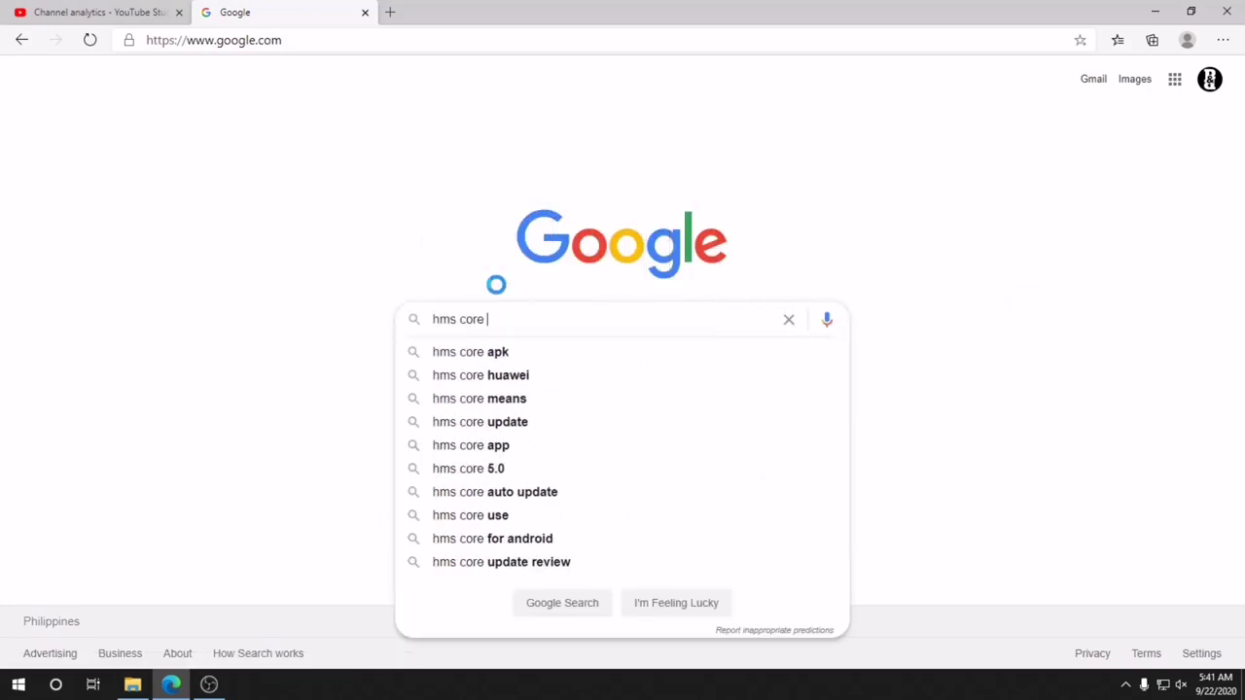
{"action": "type", "text": "apk"}
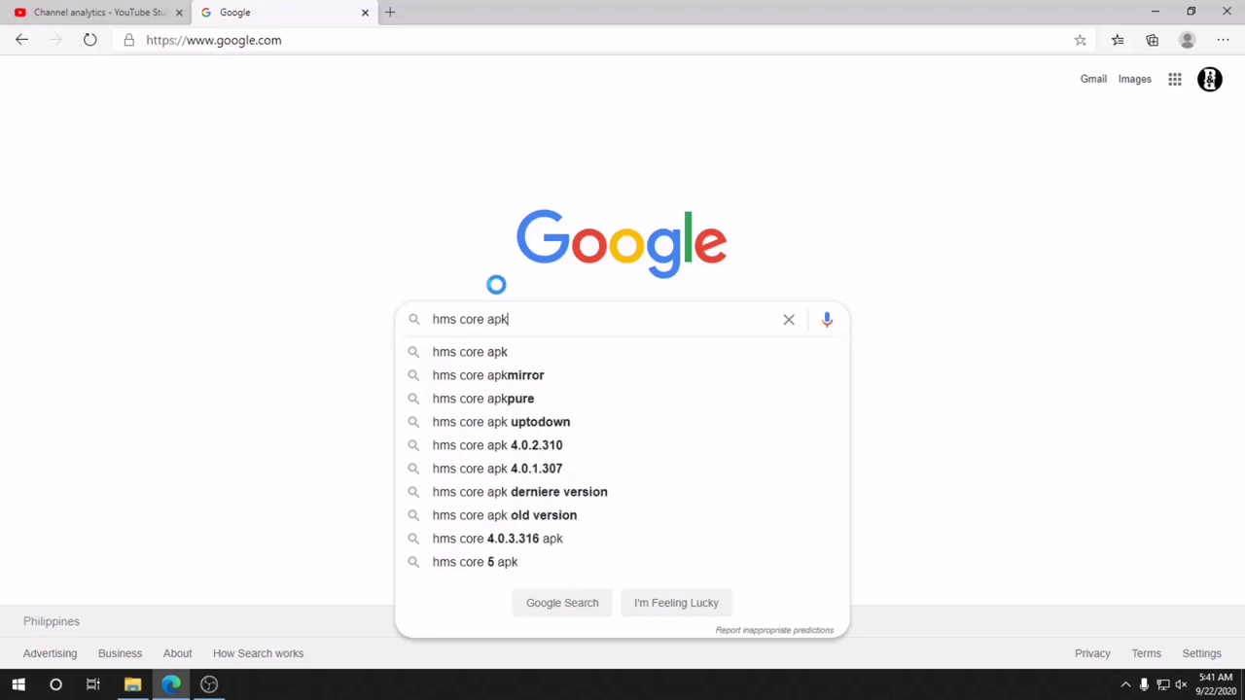
{"action": "key", "text": "Return"}
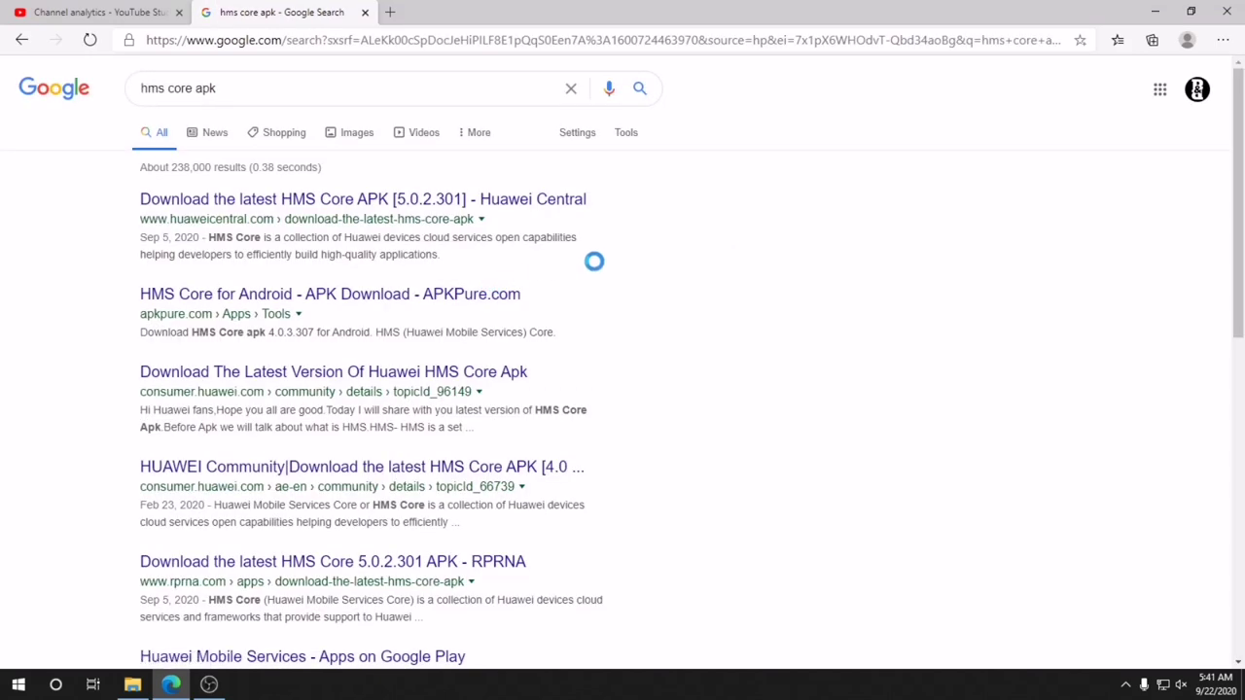
- Open Huawei Central's article on downloading the latest HMS Core APK [5.0.2.301] and go to its download section
{"action": "left_click", "coordinate": [348, 199]}
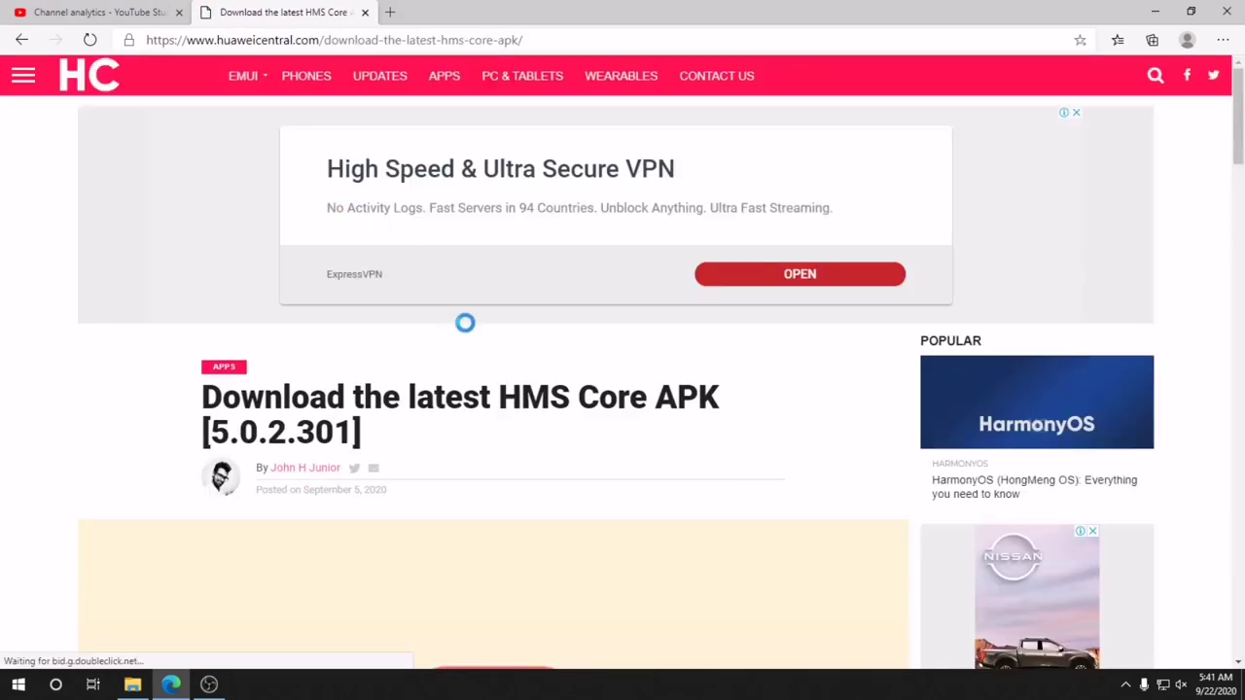
{"action": "scroll", "coordinate": [464, 322], "scroll_direction": "down", "scroll_amount": 3}
{"action": "scroll", "coordinate": [464, 322], "scroll_direction": "down", "scroll_amount": 5}
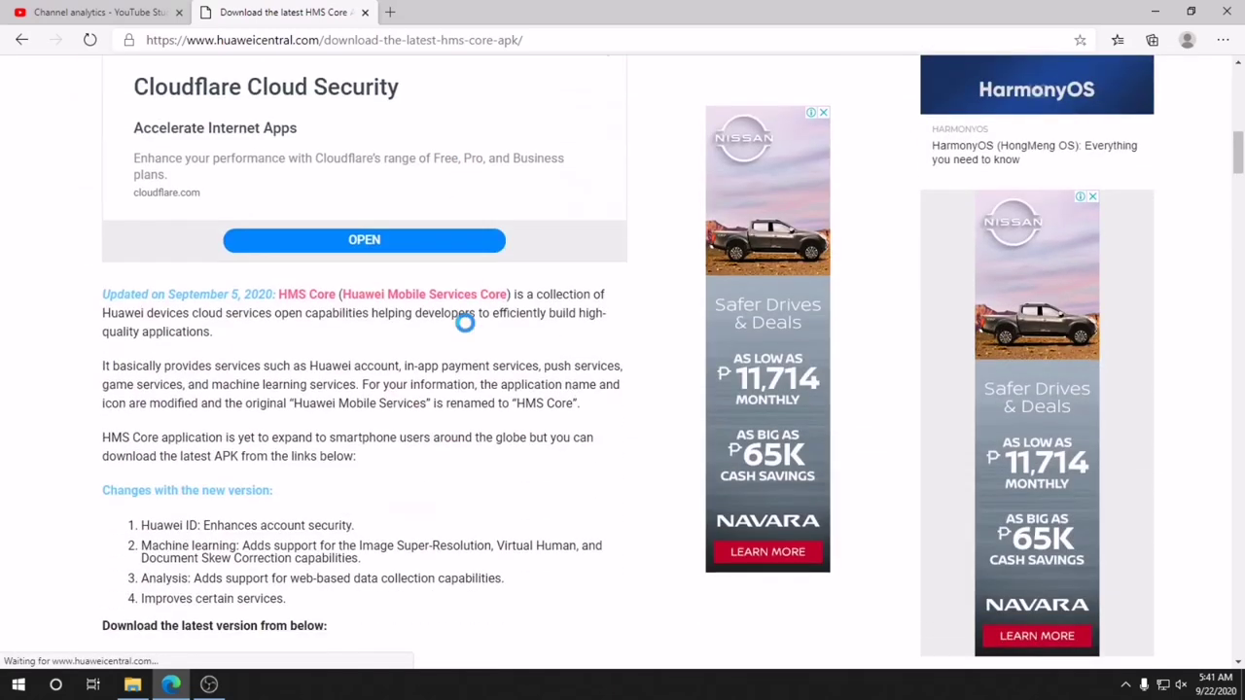
{"action": "scroll", "coordinate": [464, 322], "scroll_direction": "down", "scroll_amount": 4}
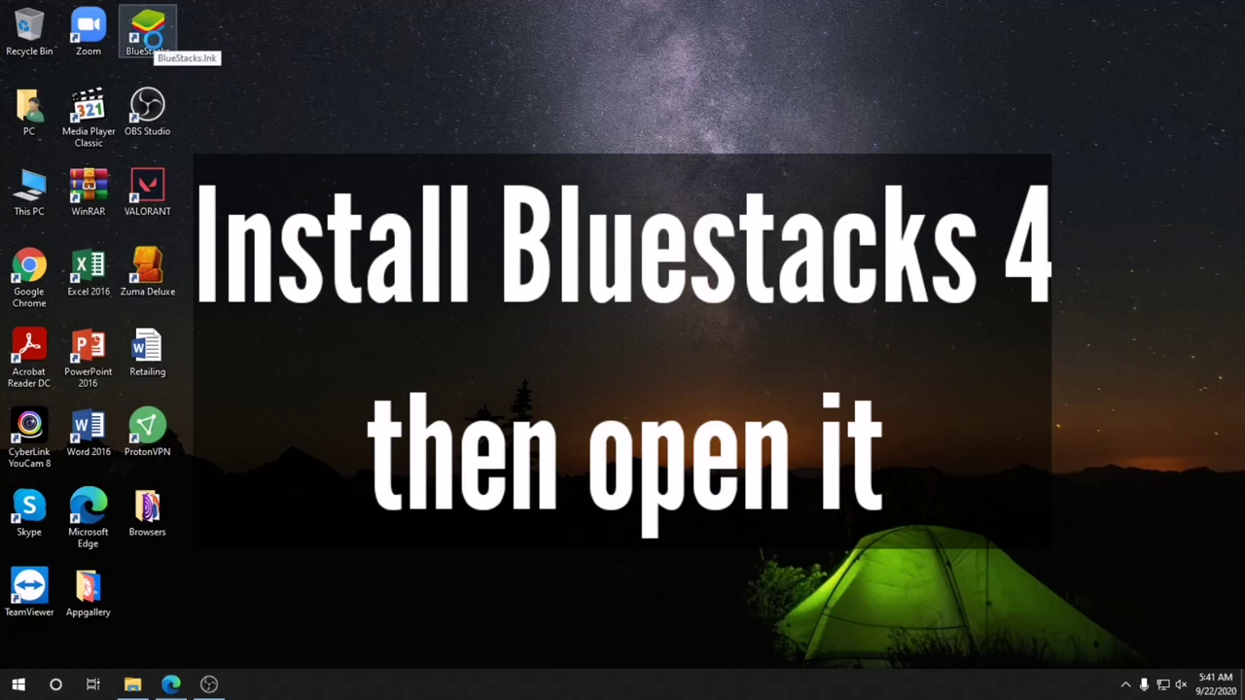
- Switch to BlueStacks from the desktop and open Media Manager from its system apps
{"action": "right_click", "coordinate": [153, 39]}
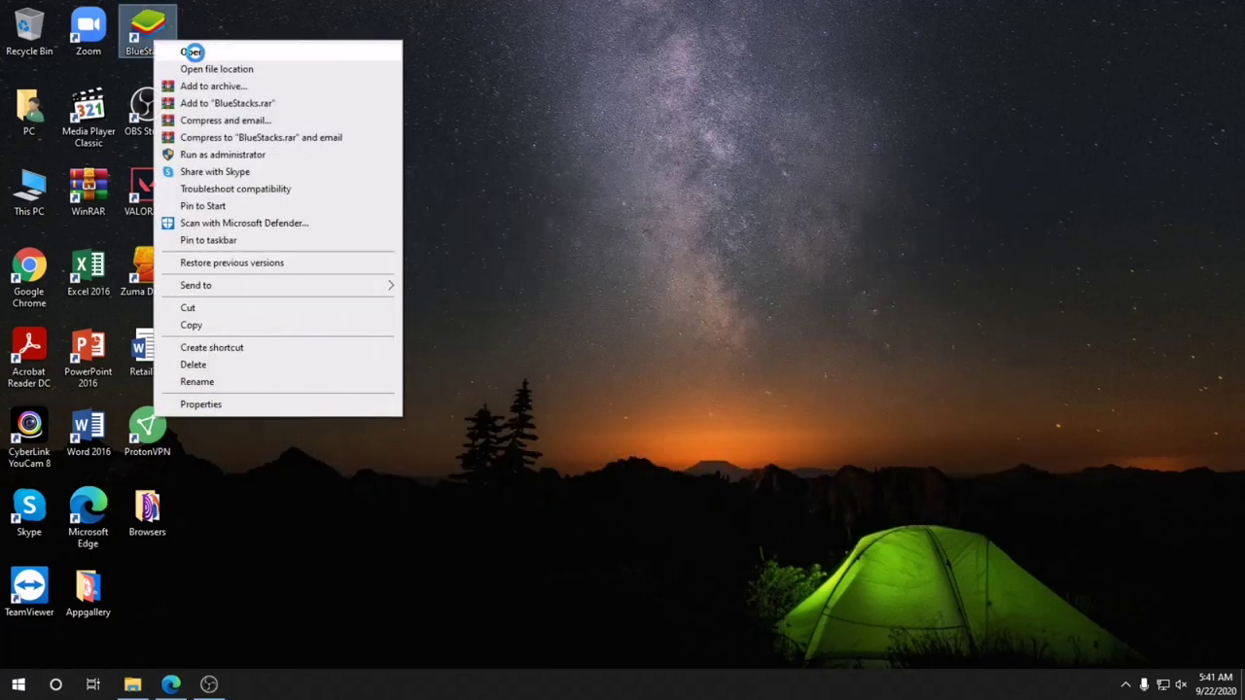
{"action": "left_click", "coordinate": [193, 53]}
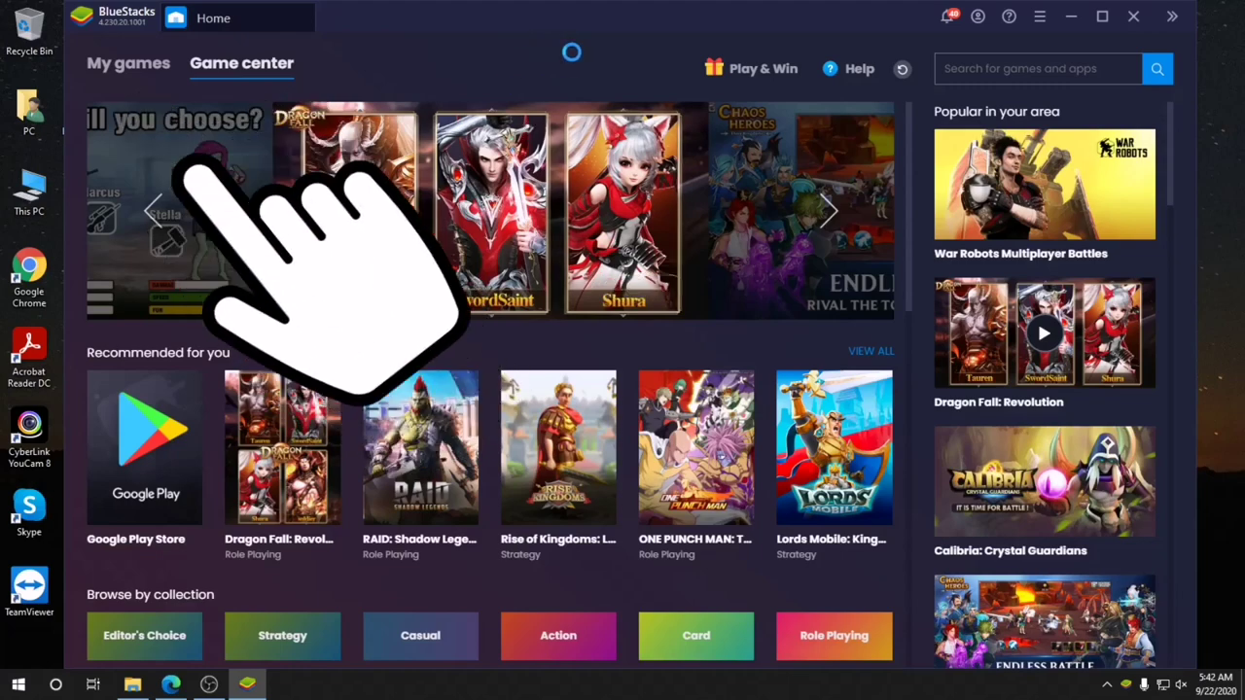
{"action": "left_click", "coordinate": [130, 66]}
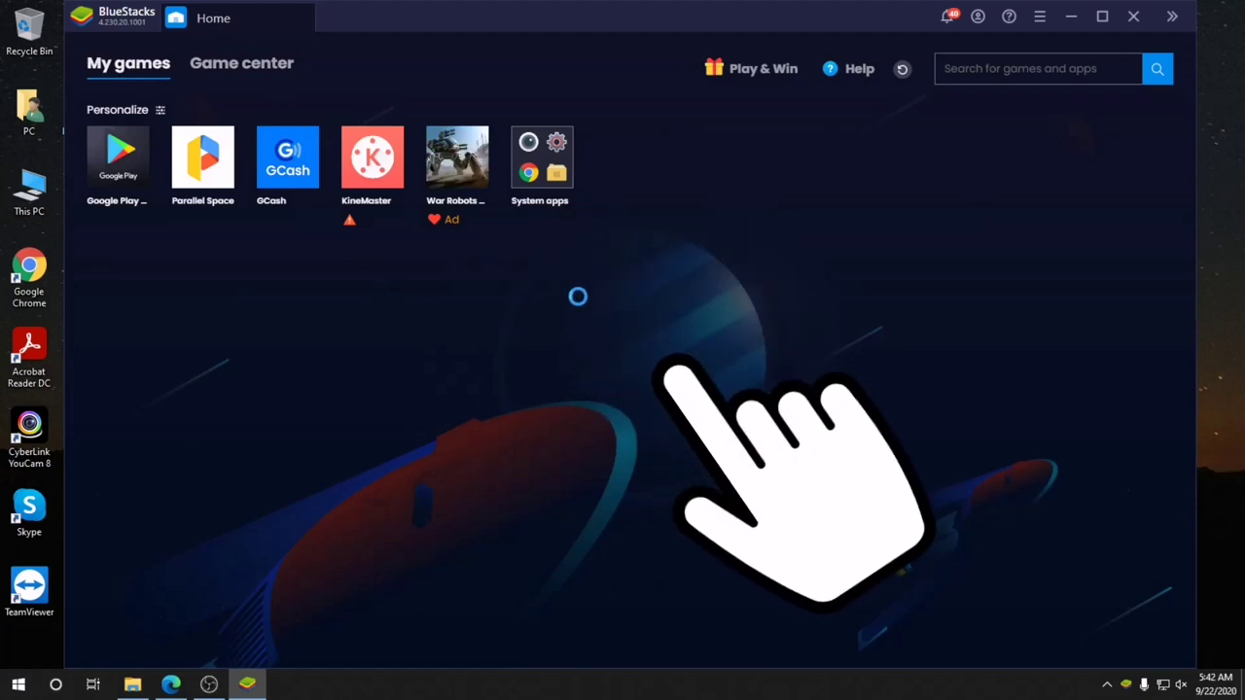
{"action": "left_click", "coordinate": [553, 165]}
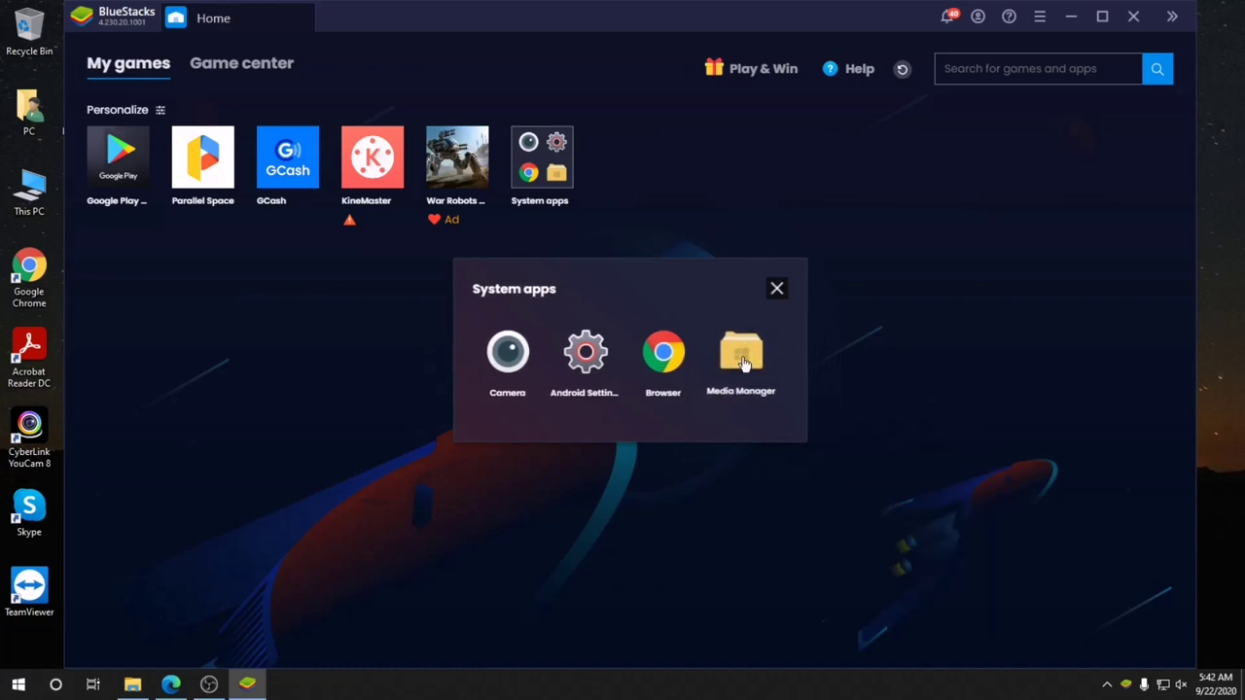
{"action": "left_click", "coordinate": [745, 360]}
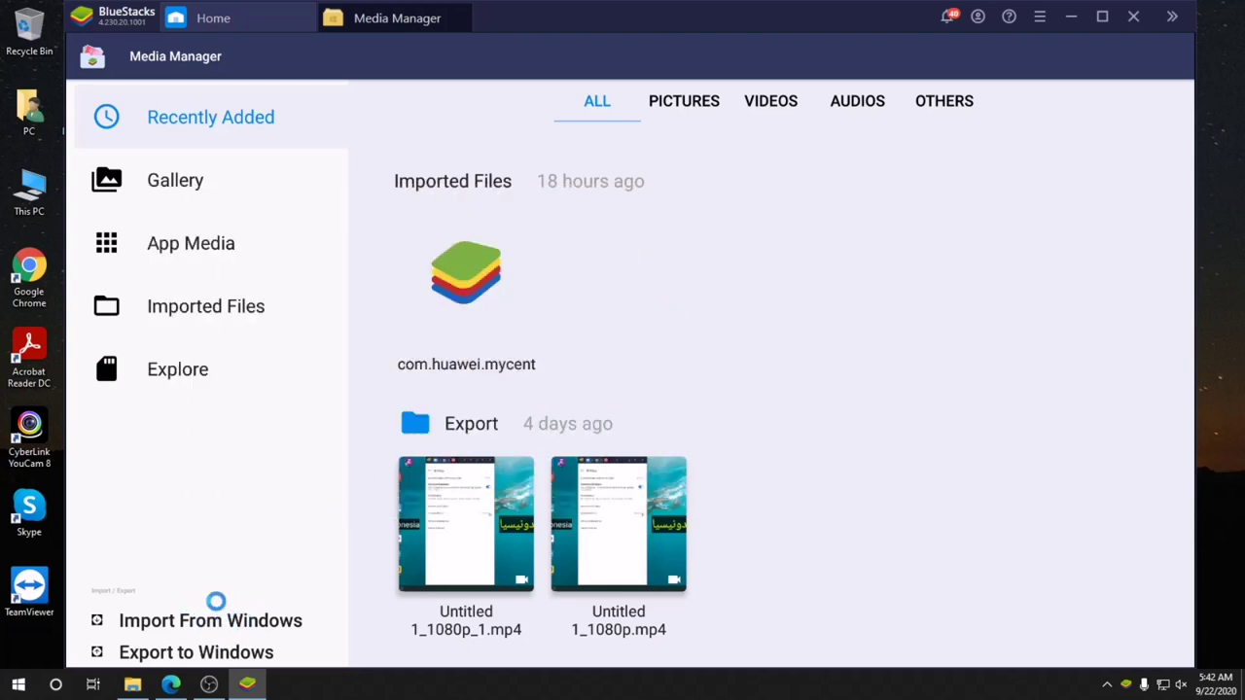
- Import the HMS Core 5.0.2.301 APK from the Bluestacks file folder in Windows
{"action": "left_click", "coordinate": [212, 621]}
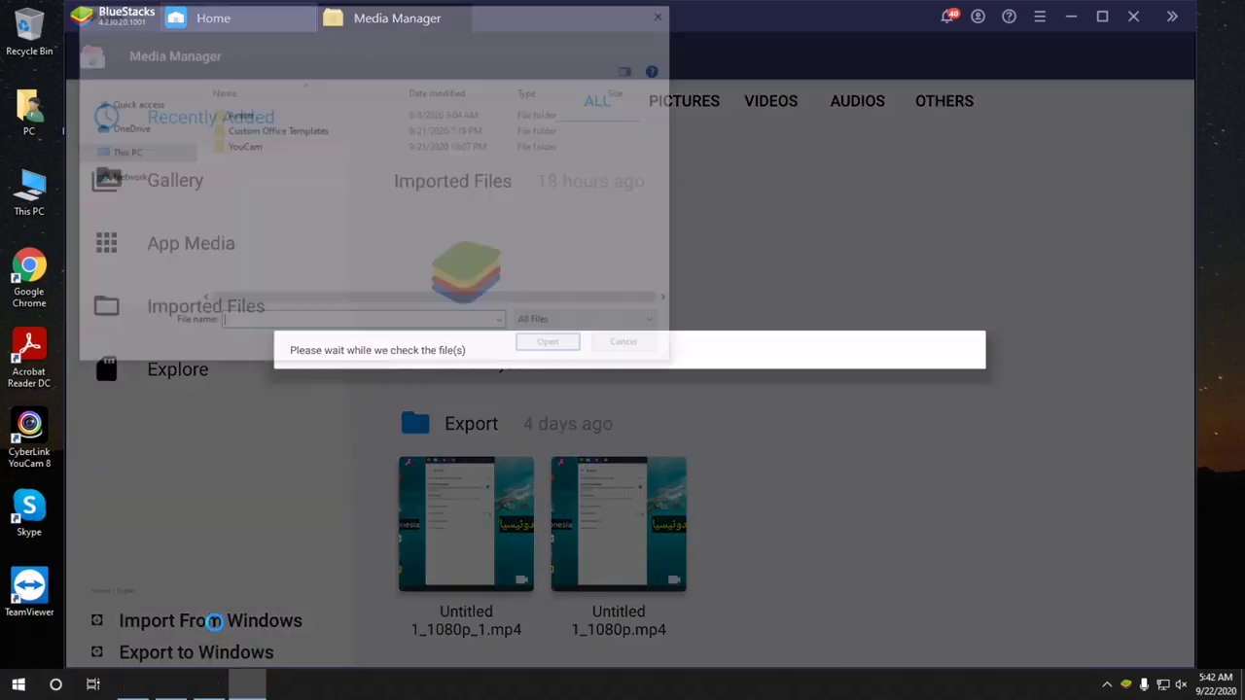
{"action": "left_click", "coordinate": [148, 164]}
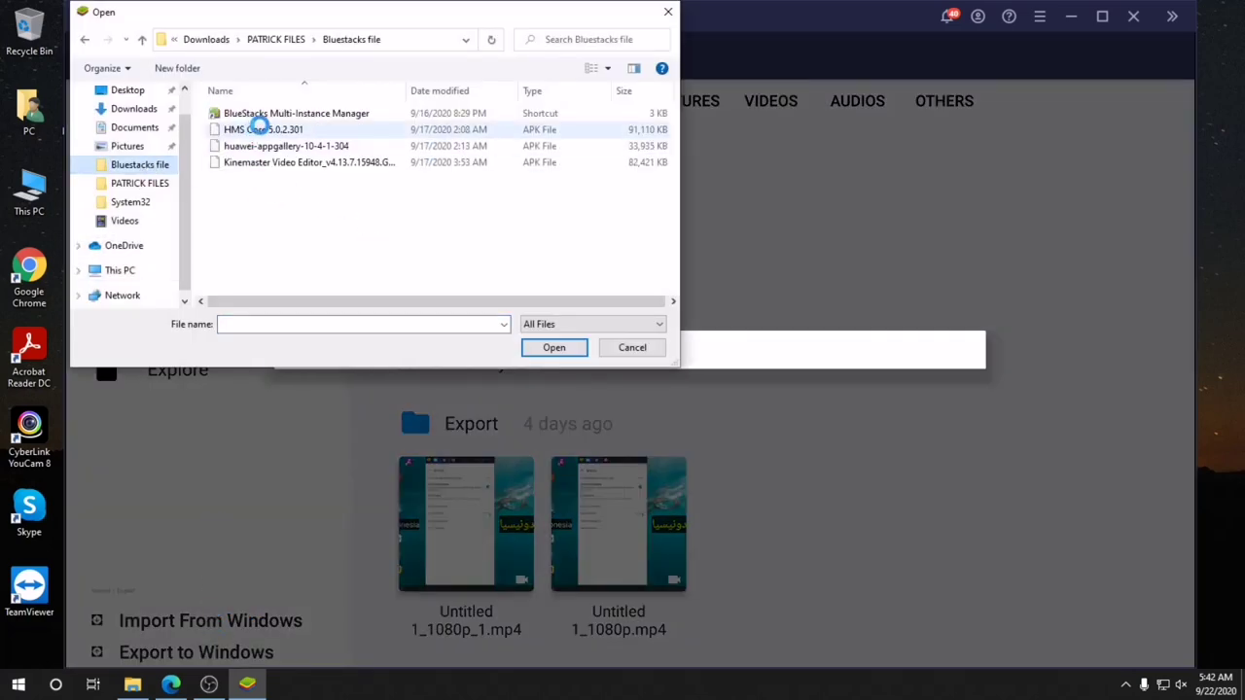
{"action": "left_click", "coordinate": [264, 130]}
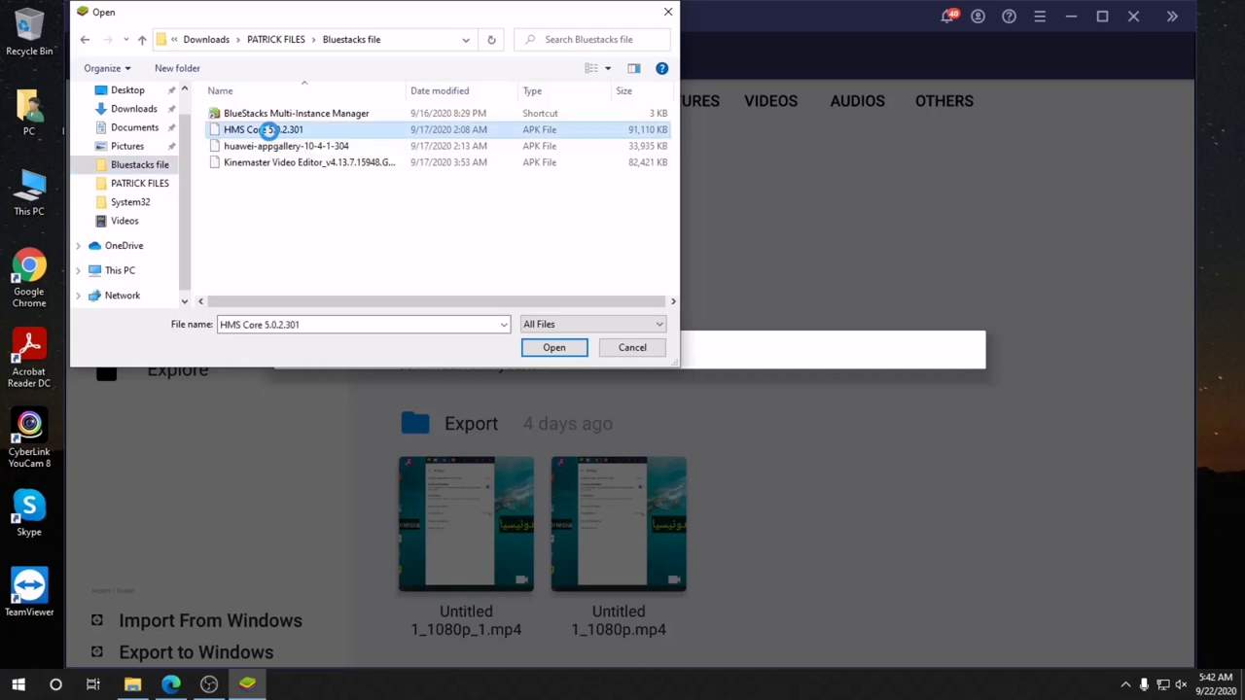
{"action": "left_click", "coordinate": [553, 348]}
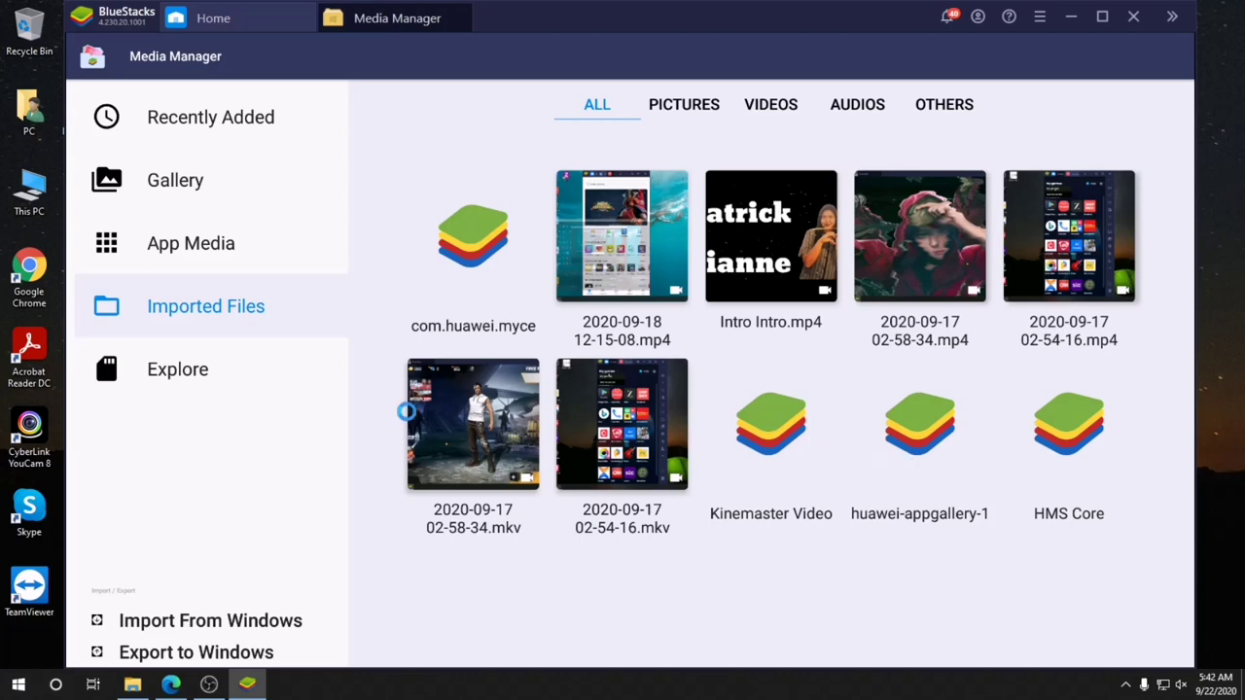
- Import the huawei-appgallery-10-4-1-304 APK from the Bluestacks file folder in Windows
{"action": "left_click", "coordinate": [215, 624]}
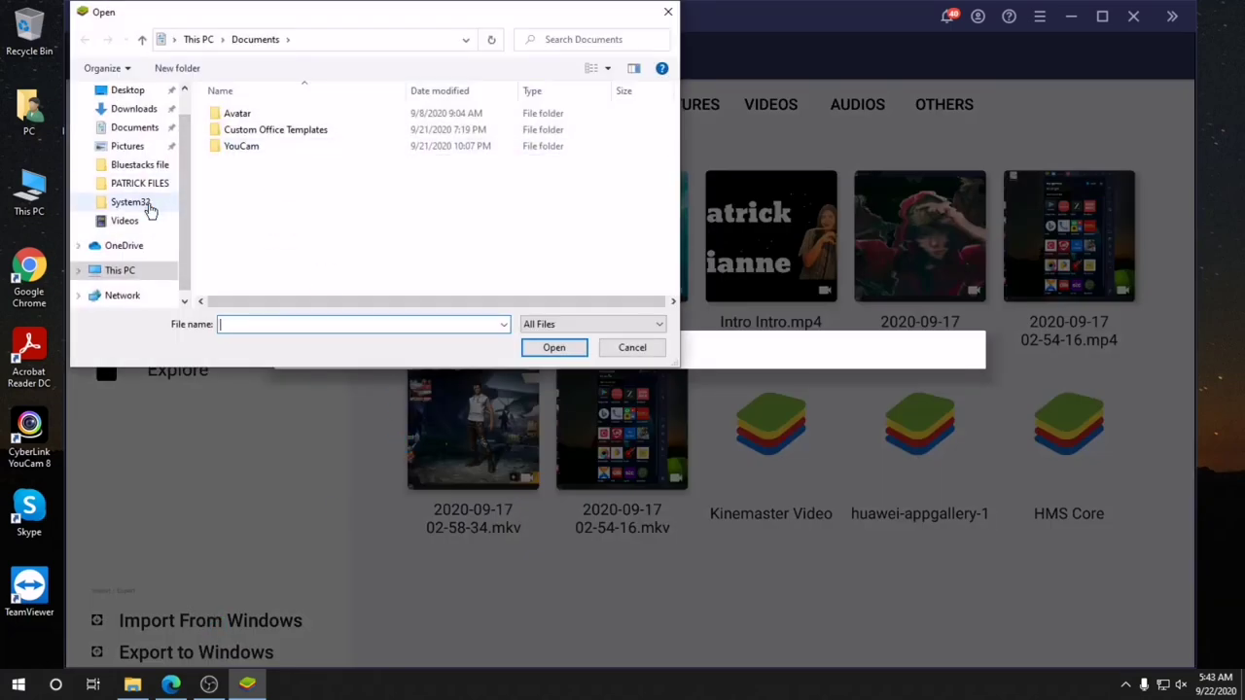
{"action": "left_click", "coordinate": [153, 172]}
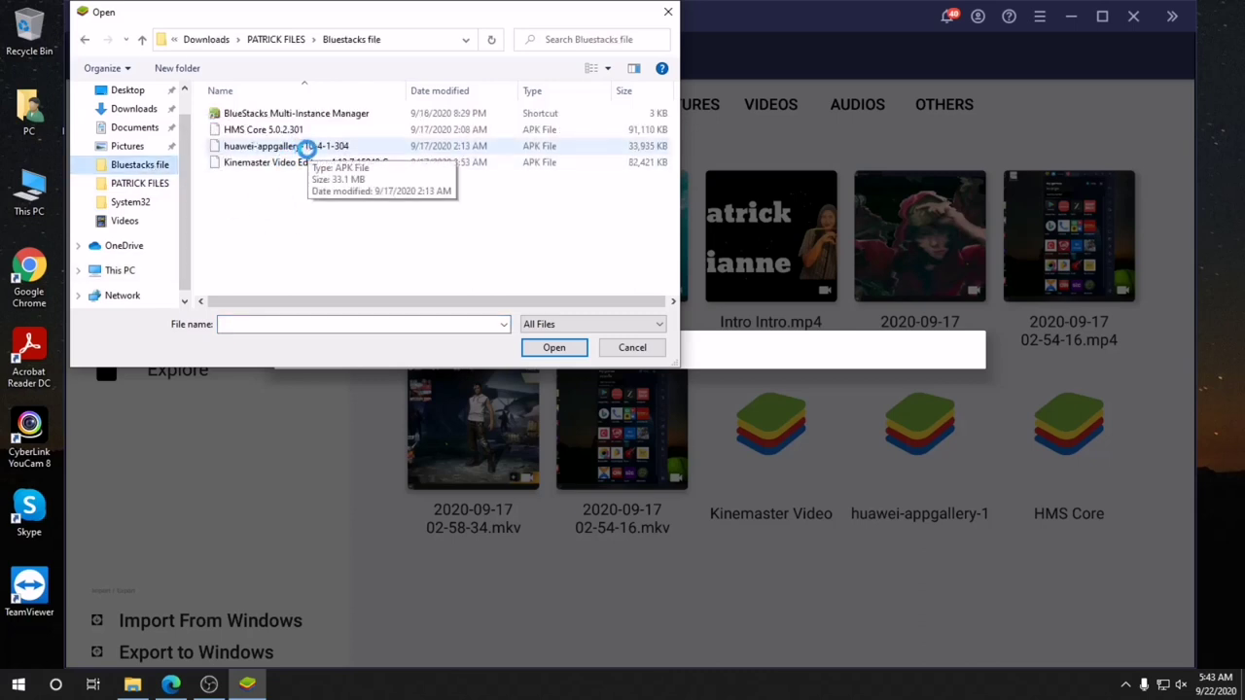
{"action": "left_click", "coordinate": [306, 148]}
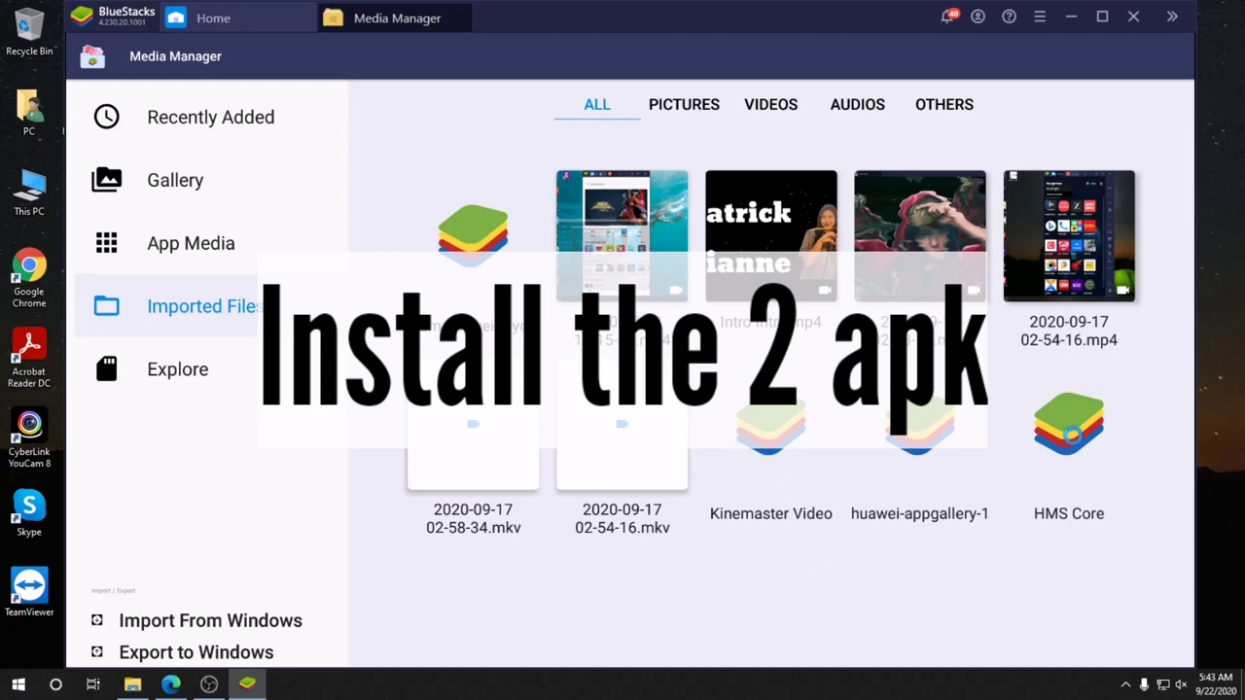
- Install HMS Core from its imported APK and return to the imported files
{"action": "left_click", "coordinate": [1070, 435]}
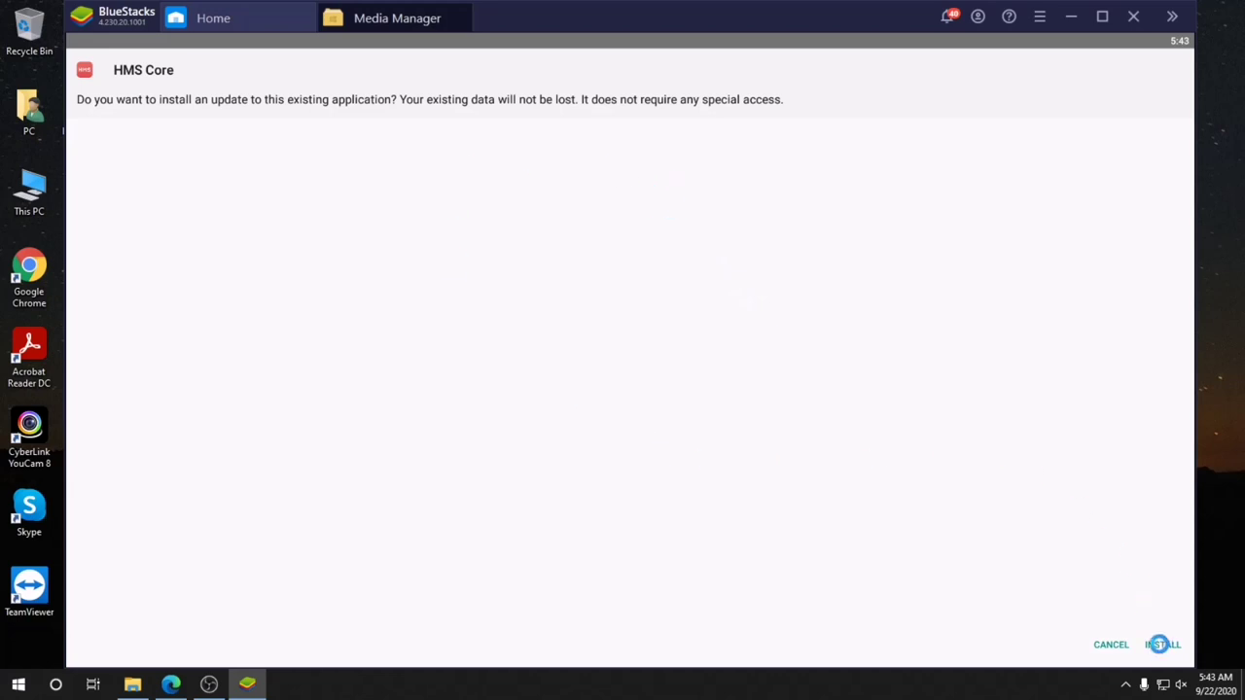
{"action": "left_click", "coordinate": [1160, 644]}
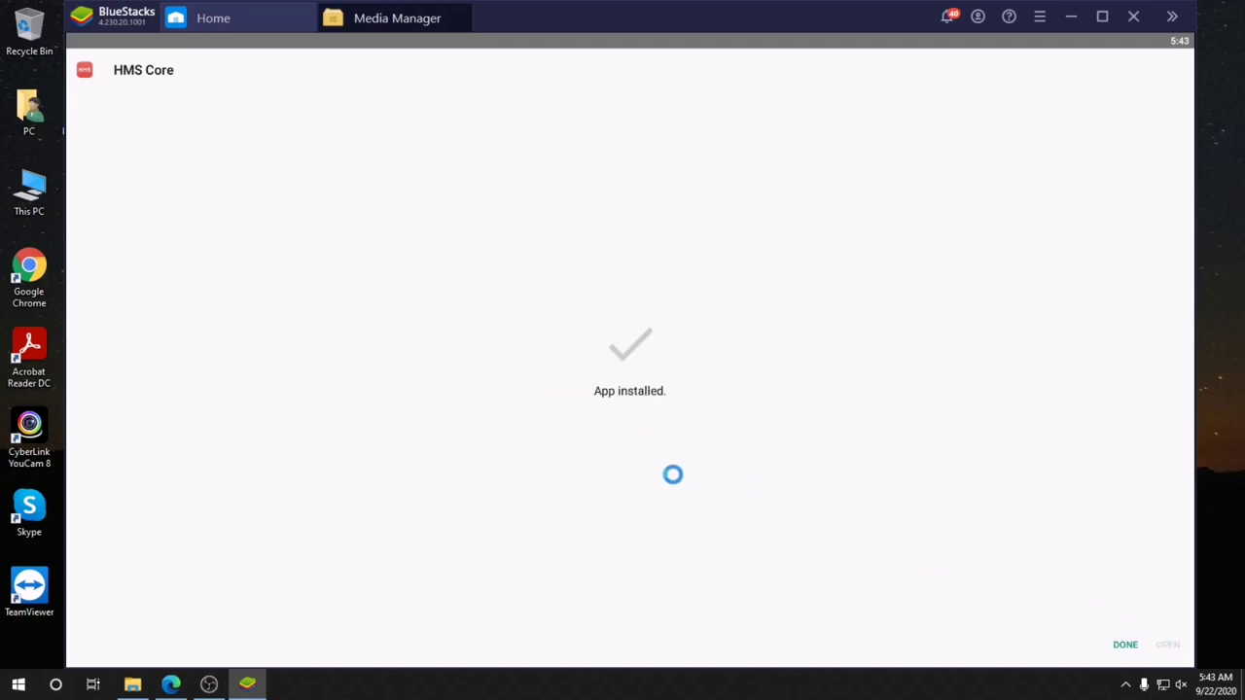
{"action": "left_click", "coordinate": [1126, 643]}
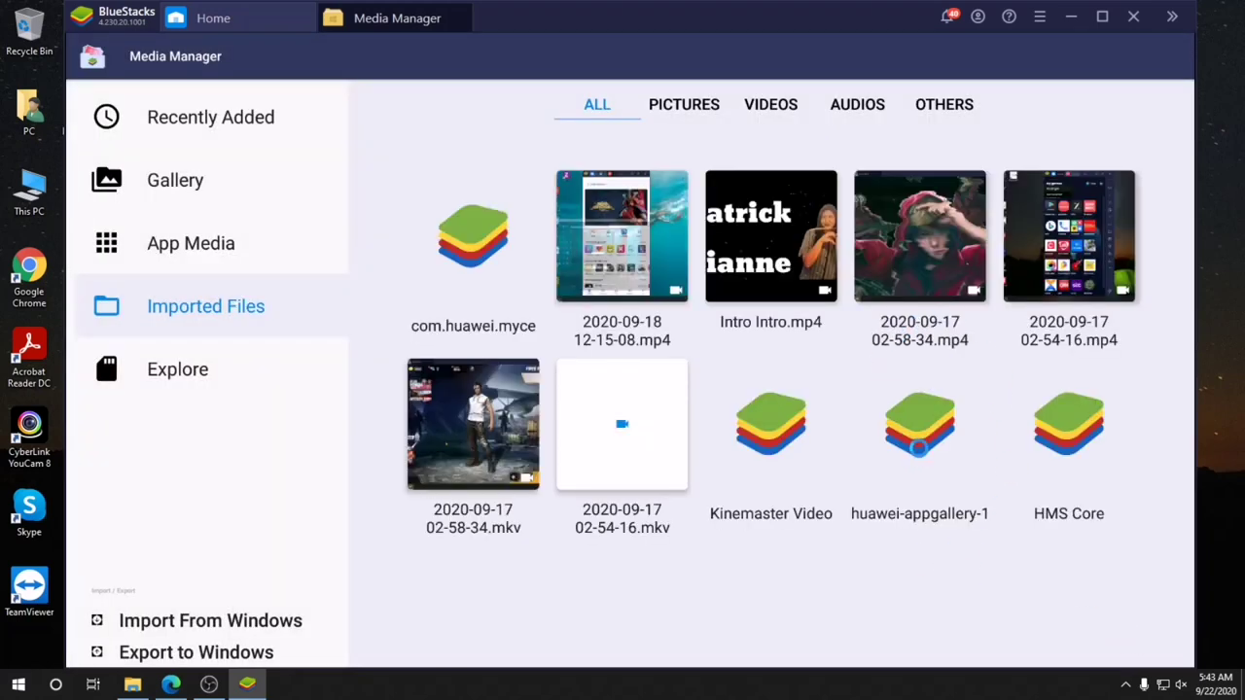
- Install AppGallery from its imported APK and close Media Manager
{"action": "left_click", "coordinate": [920, 446]}
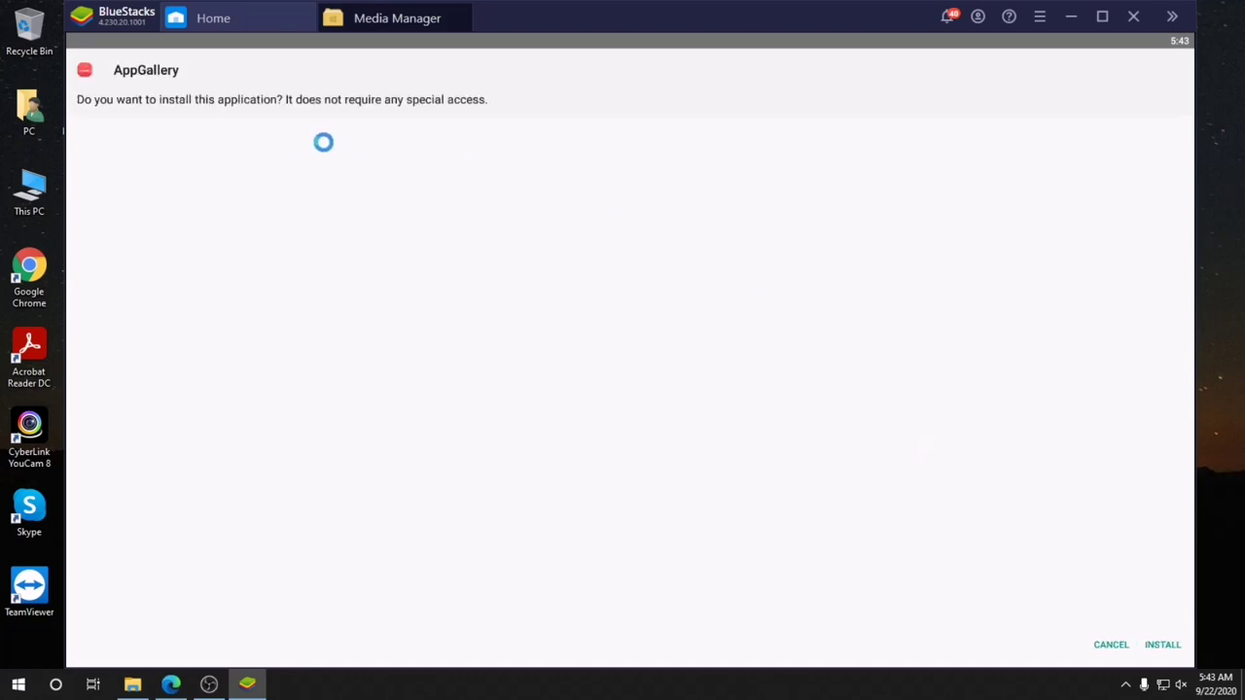
{"action": "left_click", "coordinate": [1162, 645]}
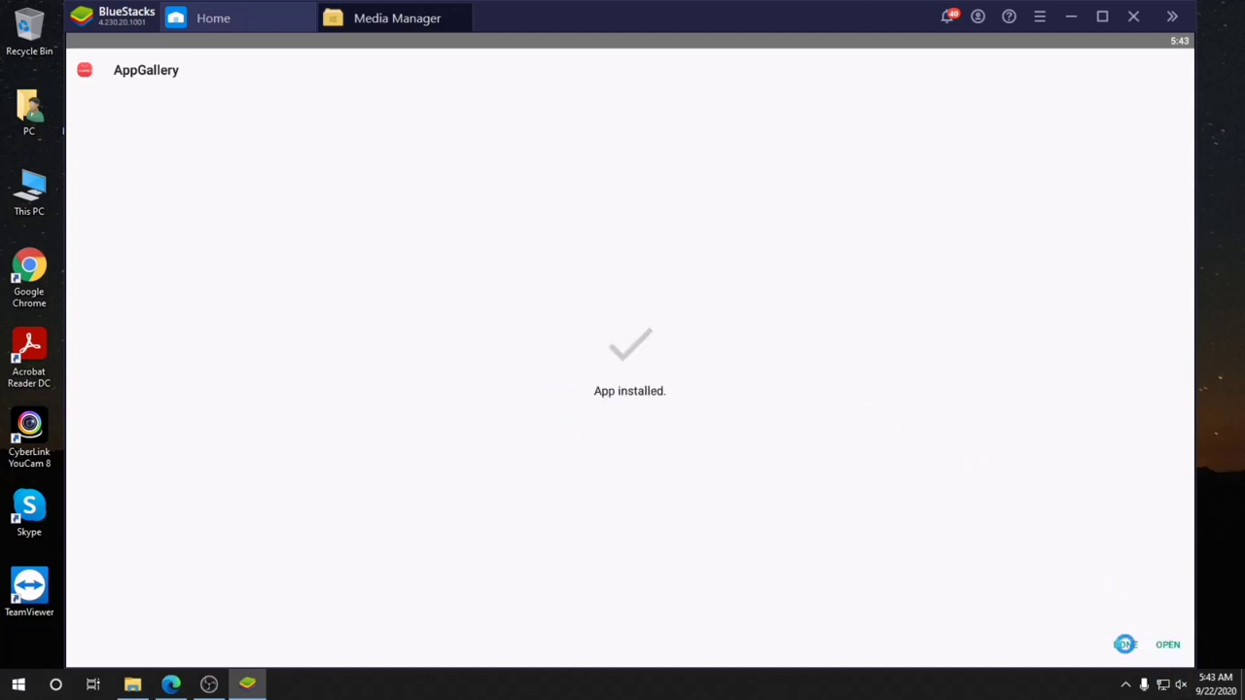
{"action": "left_click", "coordinate": [1125, 645]}
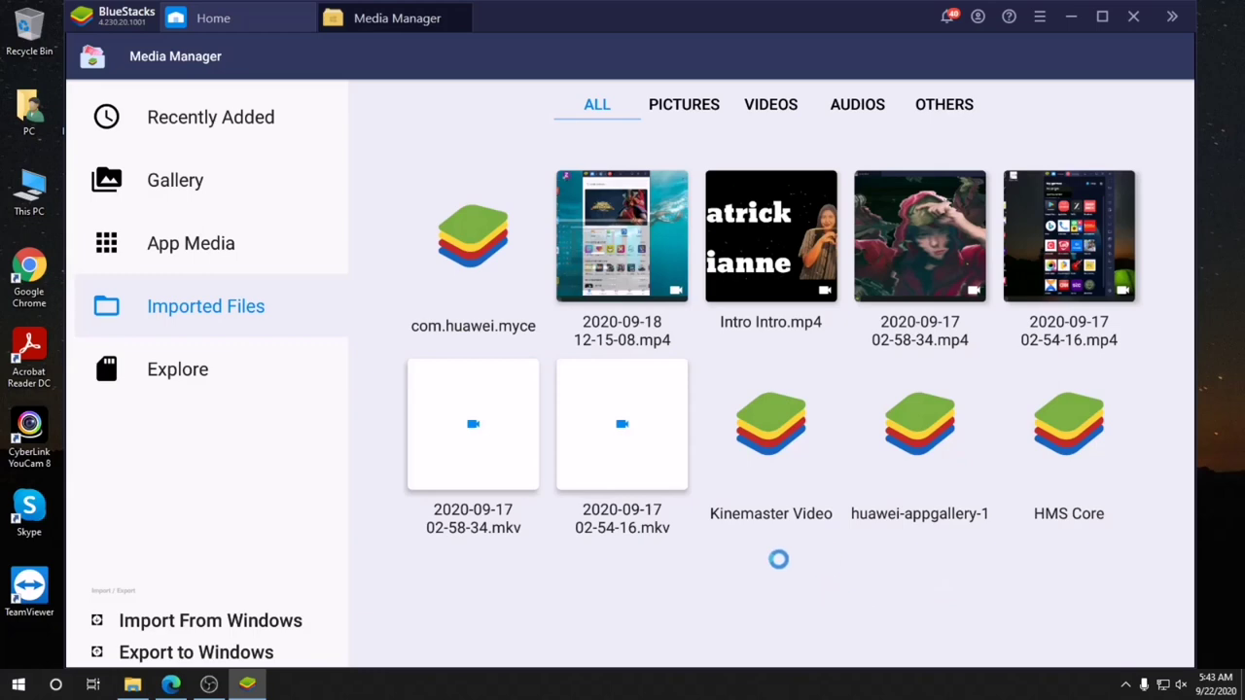
{"action": "left_click", "coordinate": [466, 11]}
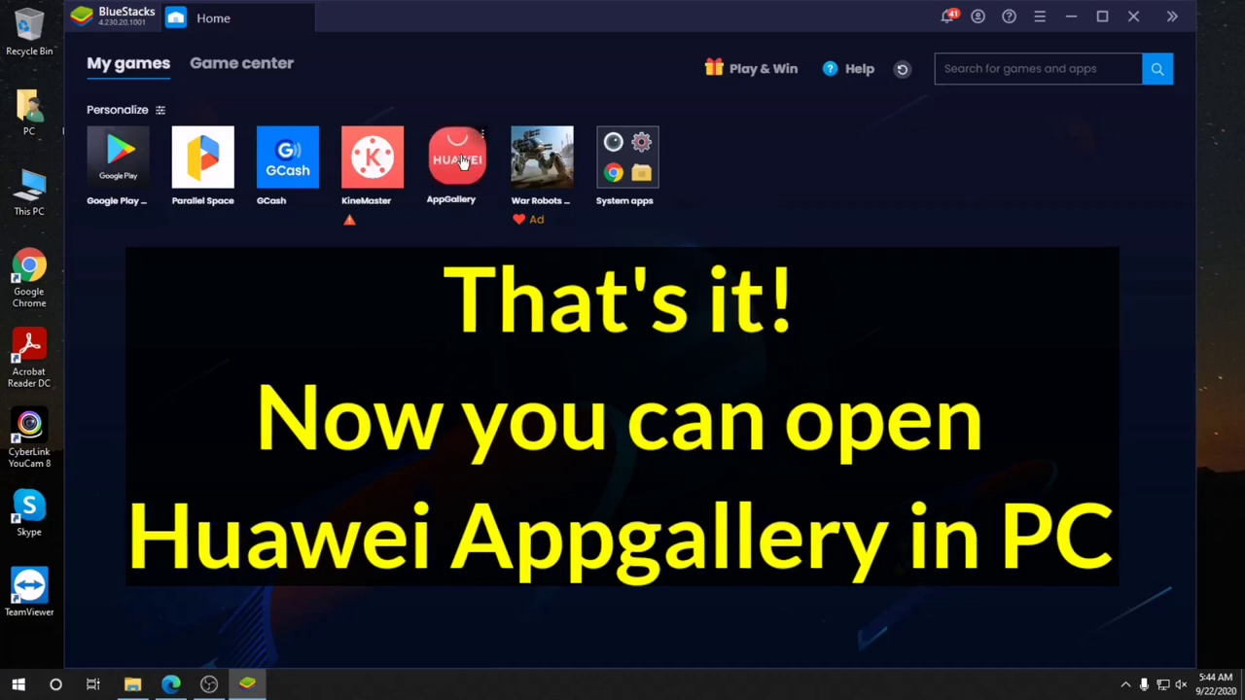
- Launch AppGallery, accepting phone access, the agreements and the Philippines region, and start its update to version 10.6.1.301
{"action": "left_click", "coordinate": [463, 162]}
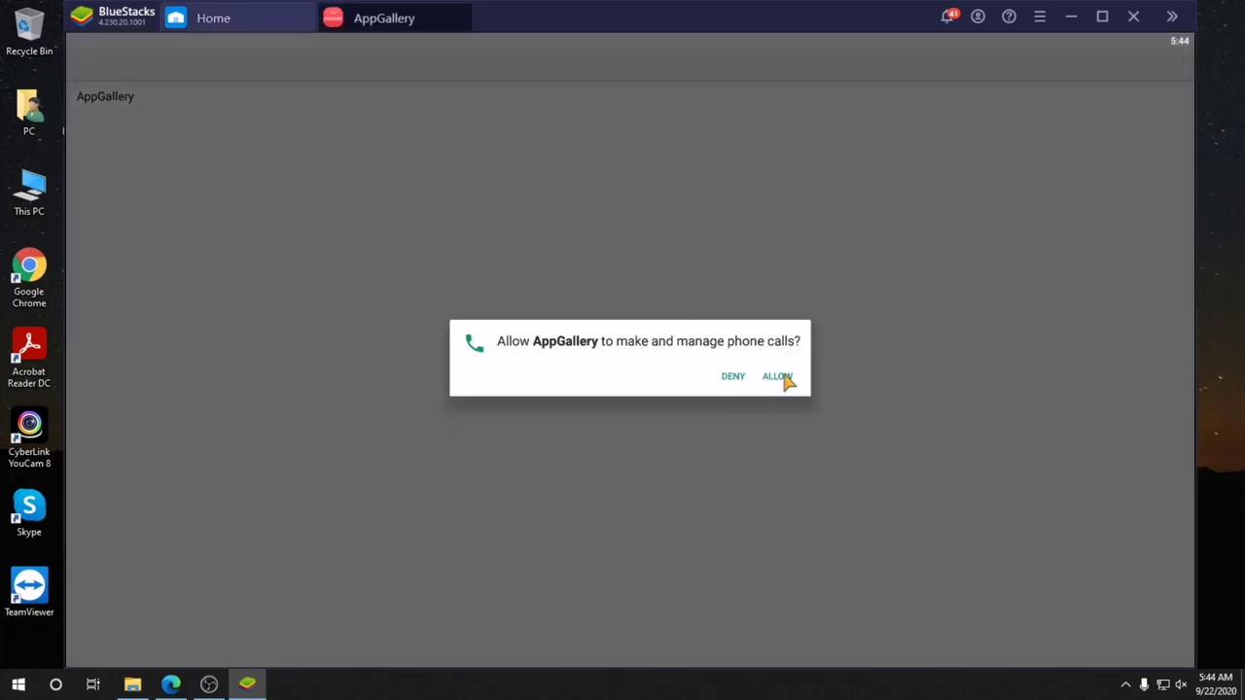
{"action": "left_click", "coordinate": [778, 377]}
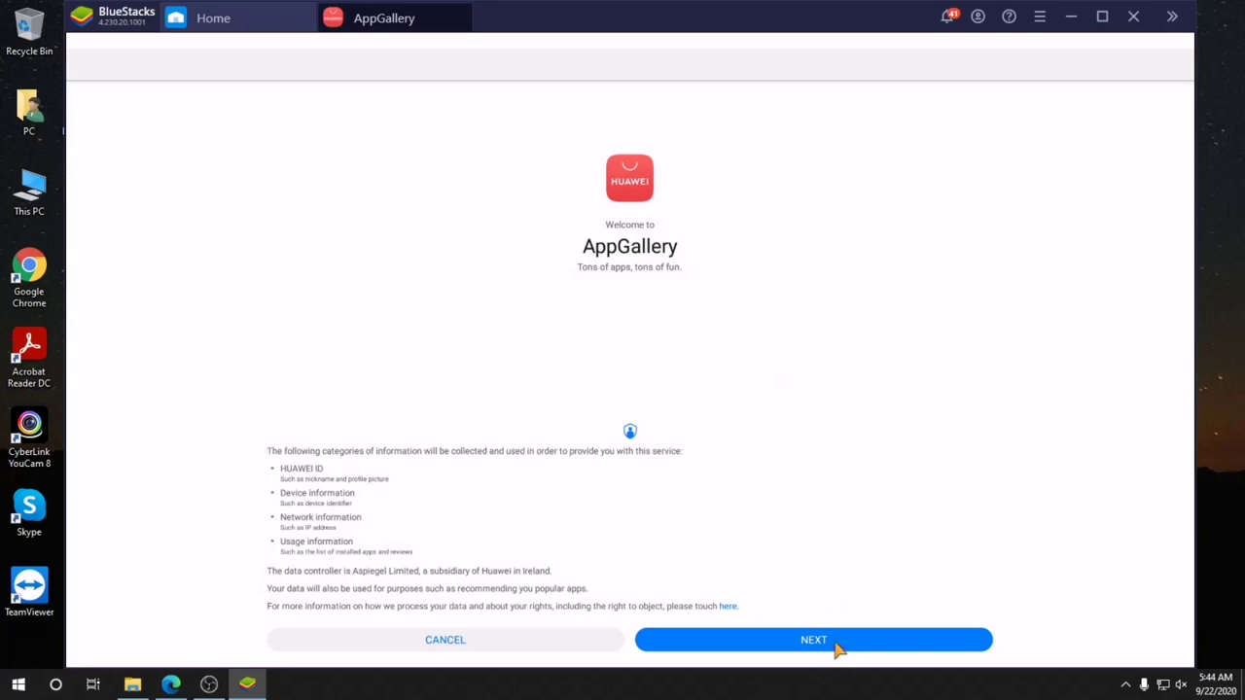
{"action": "left_click", "coordinate": [832, 642]}
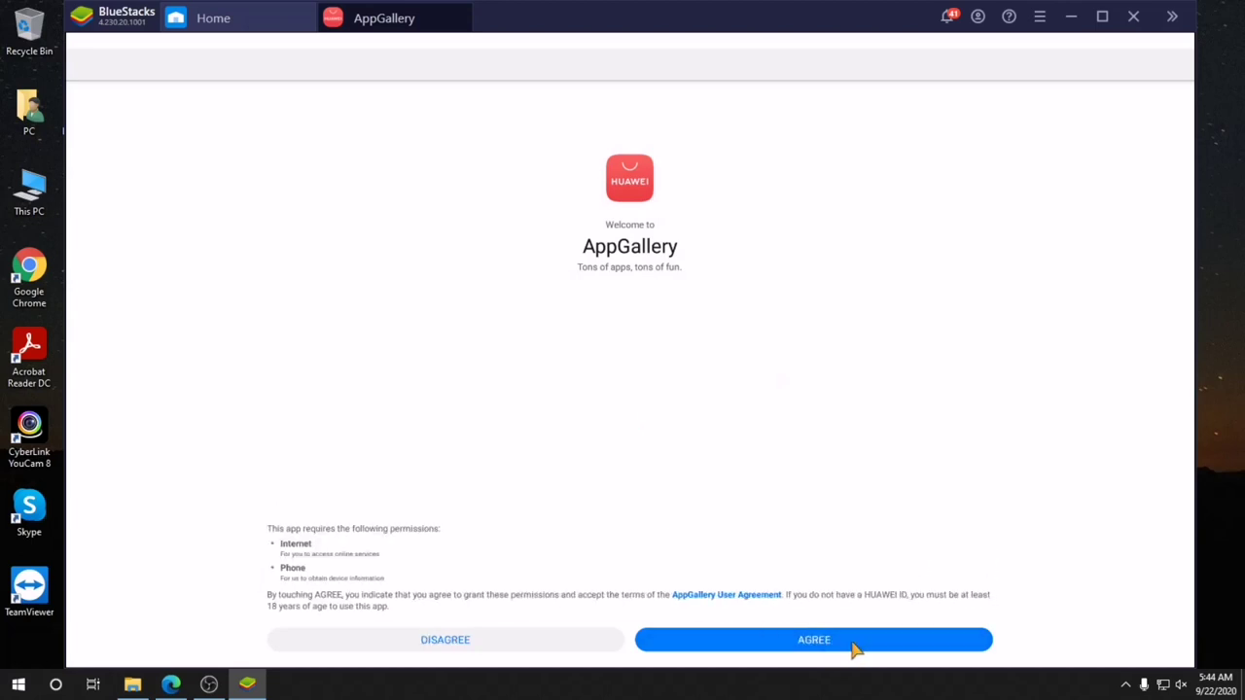
{"action": "left_click", "coordinate": [823, 642]}
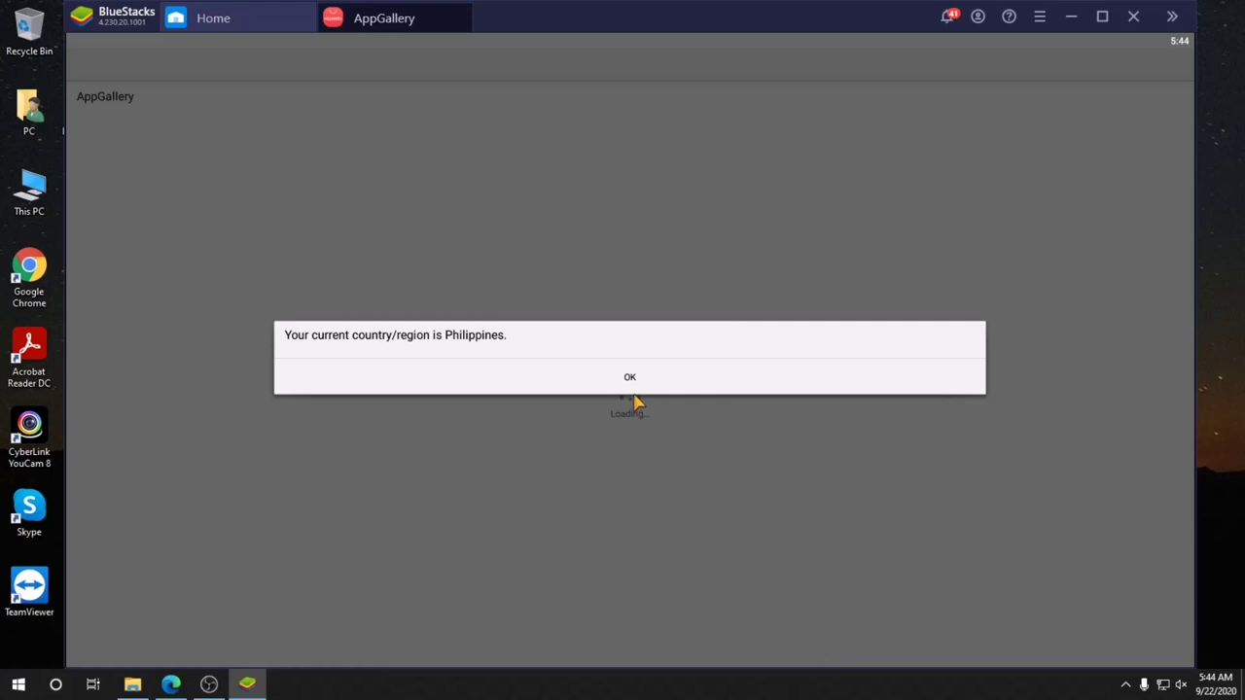
{"action": "left_click", "coordinate": [641, 379]}
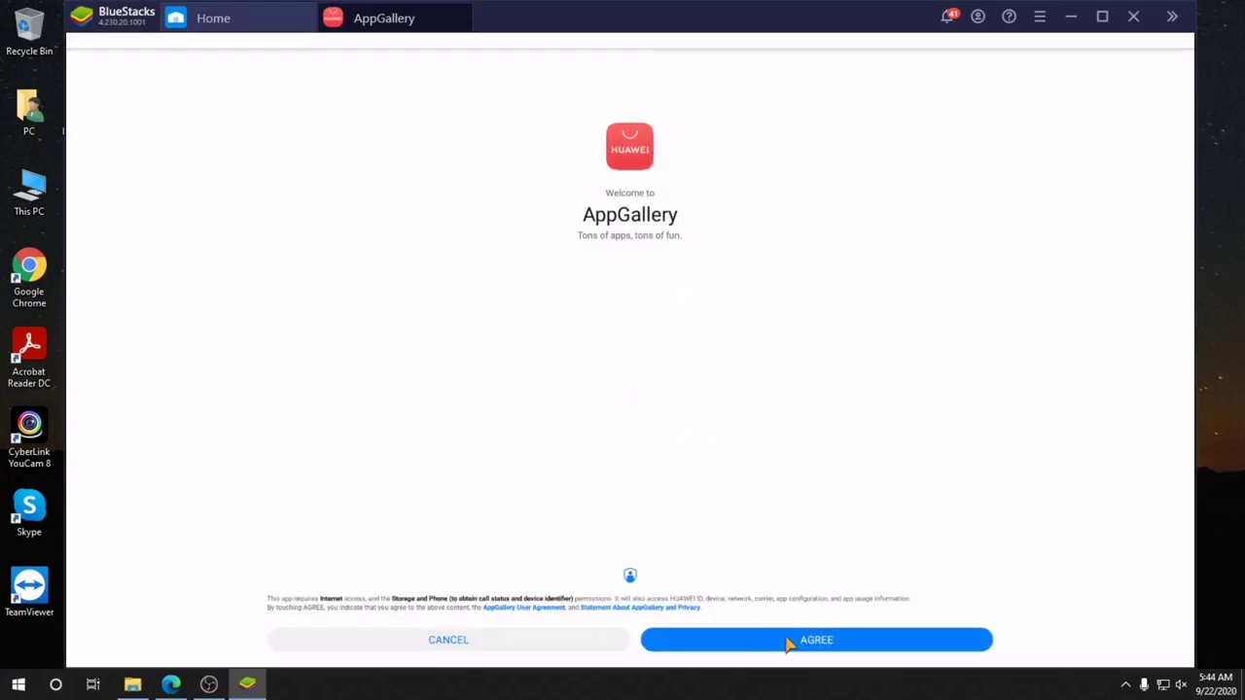
{"action": "left_click", "coordinate": [788, 642]}
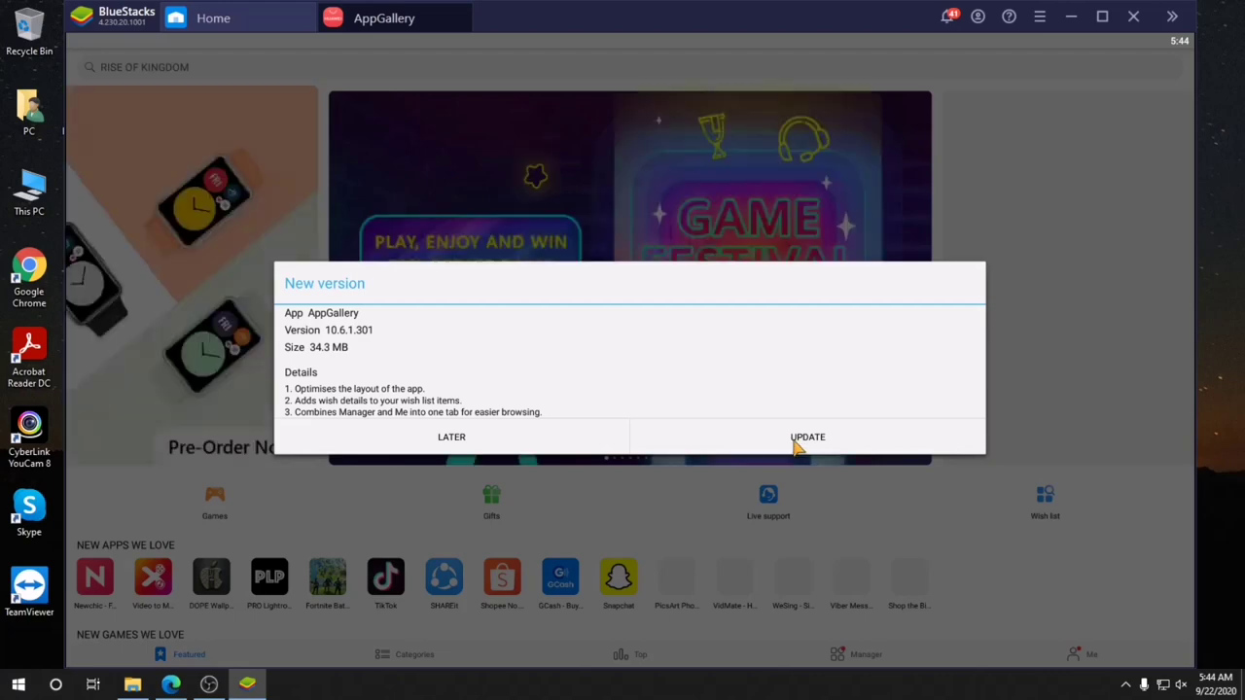
{"action": "left_click", "coordinate": [801, 440]}
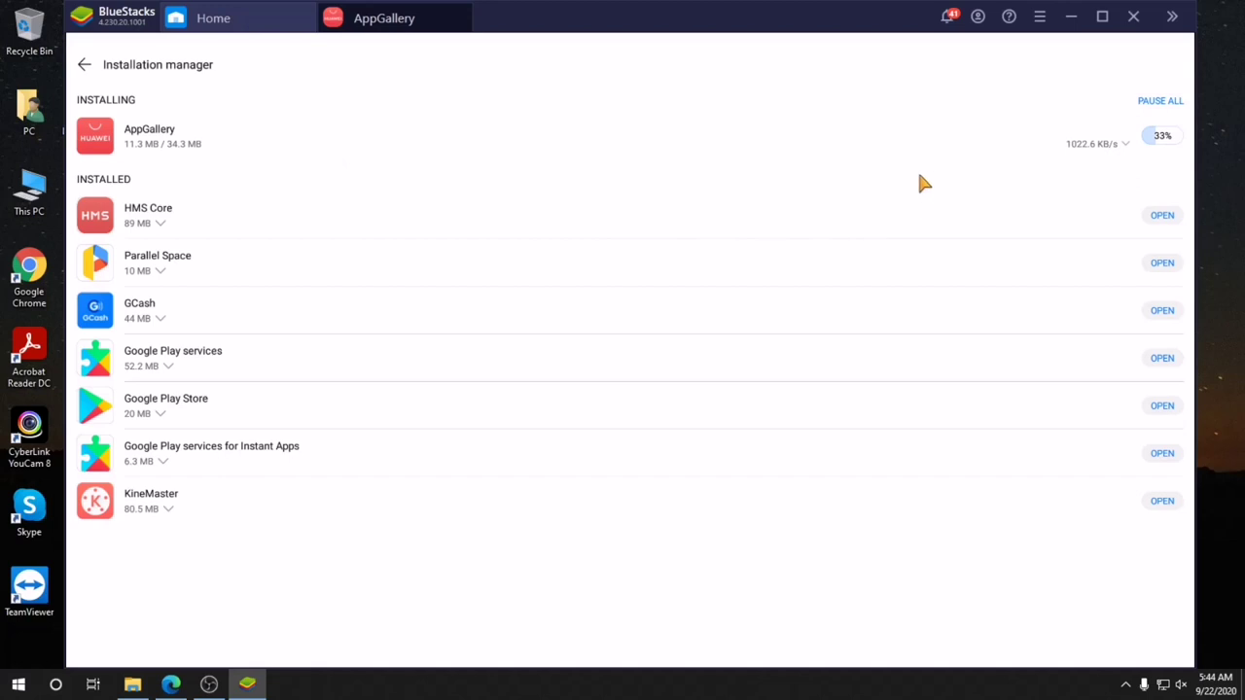
- Set the emulator's display to Portrait (Phone mode) at 720 x 1280, save the change and restart the emulator
{"action": "left_click", "coordinate": [1040, 16]}
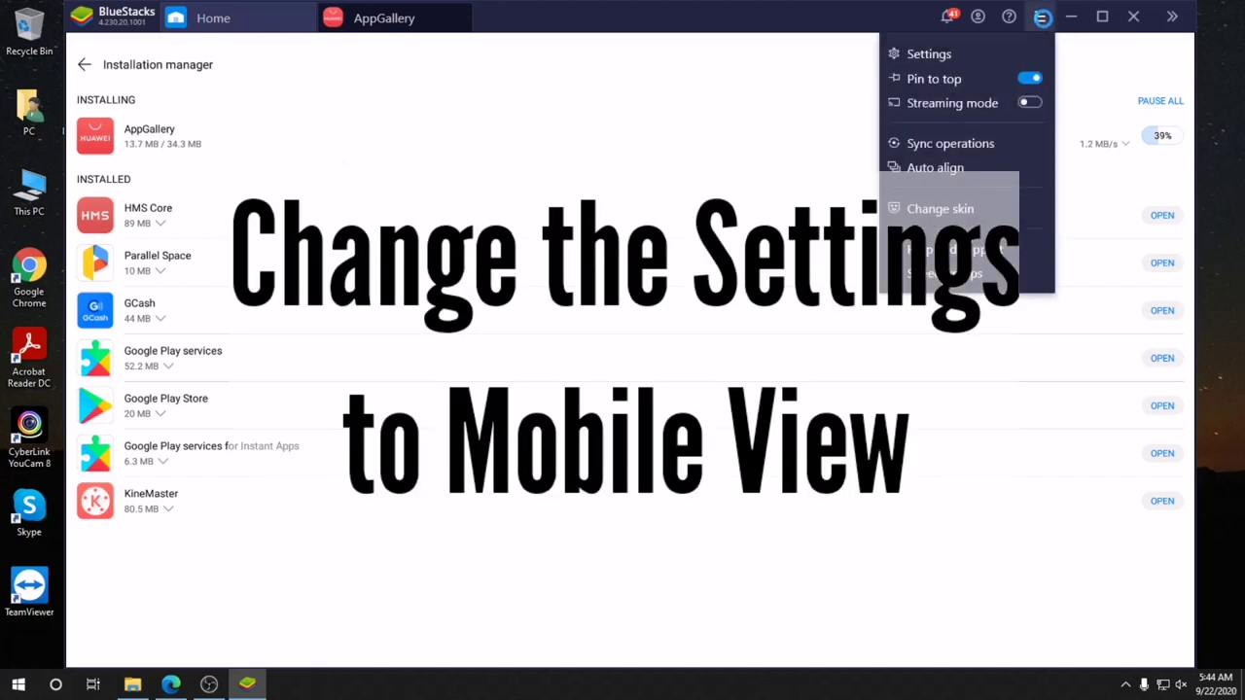
{"action": "left_click", "coordinate": [968, 54]}
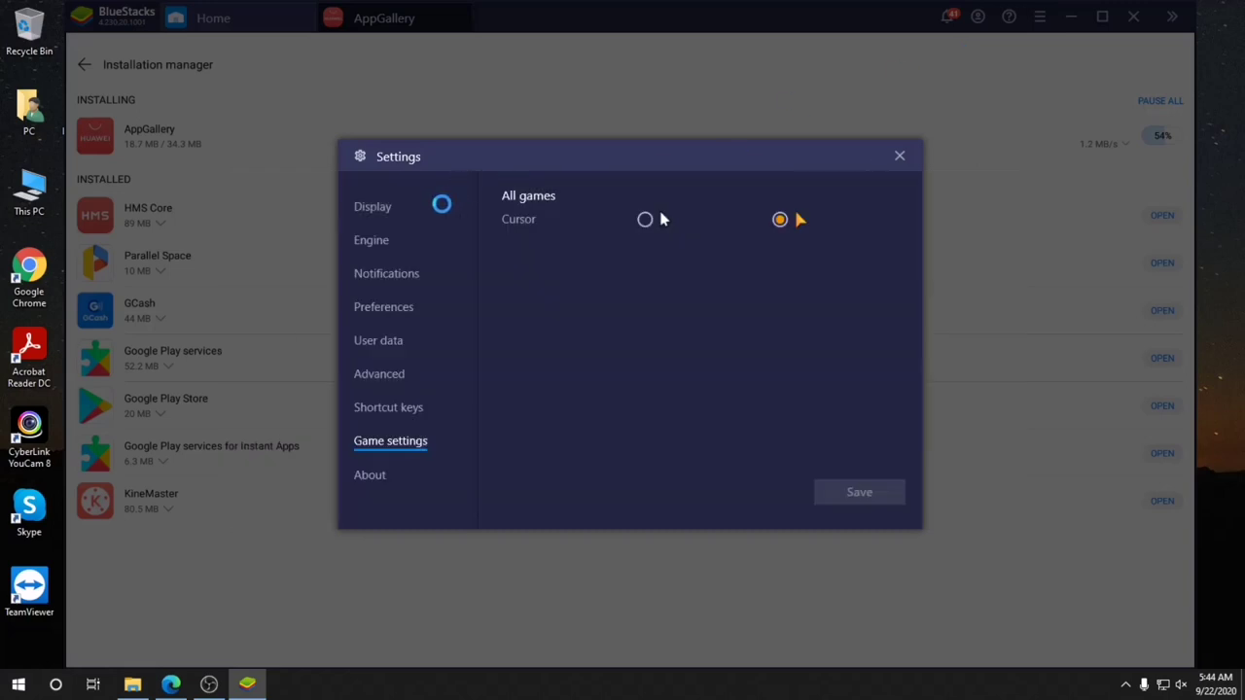
{"action": "left_click", "coordinate": [387, 206]}
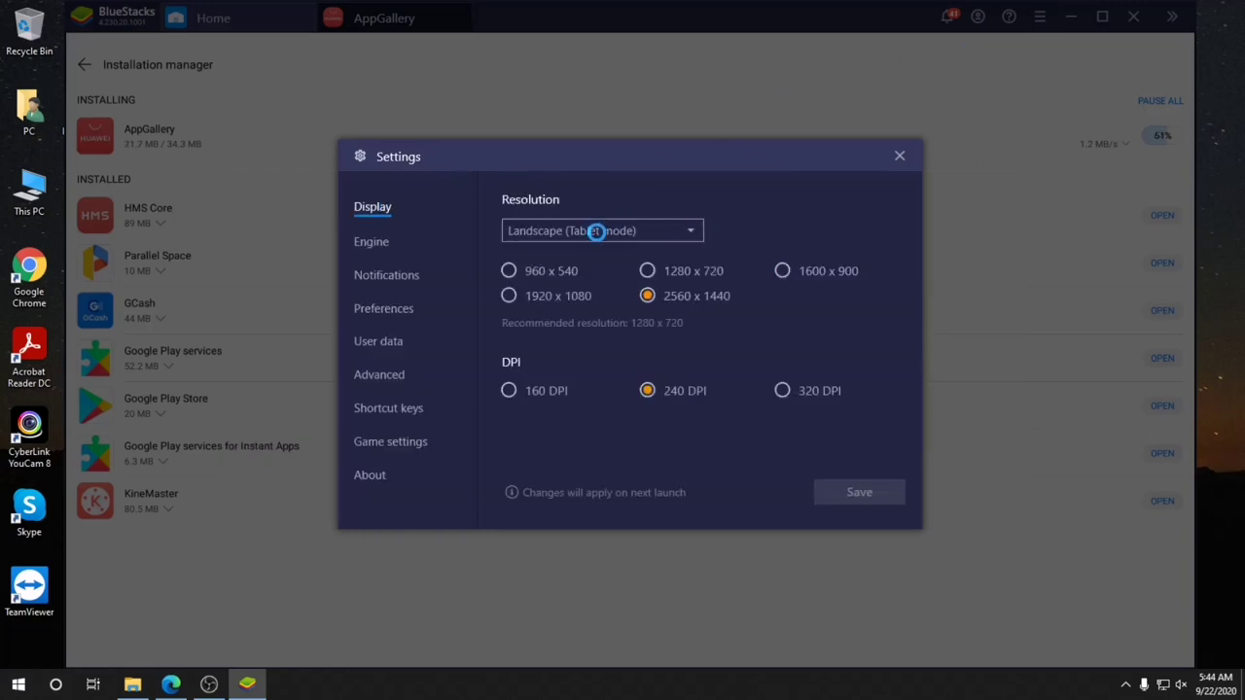
{"action": "left_click", "coordinate": [599, 231]}
{"action": "left_click", "coordinate": [594, 277]}
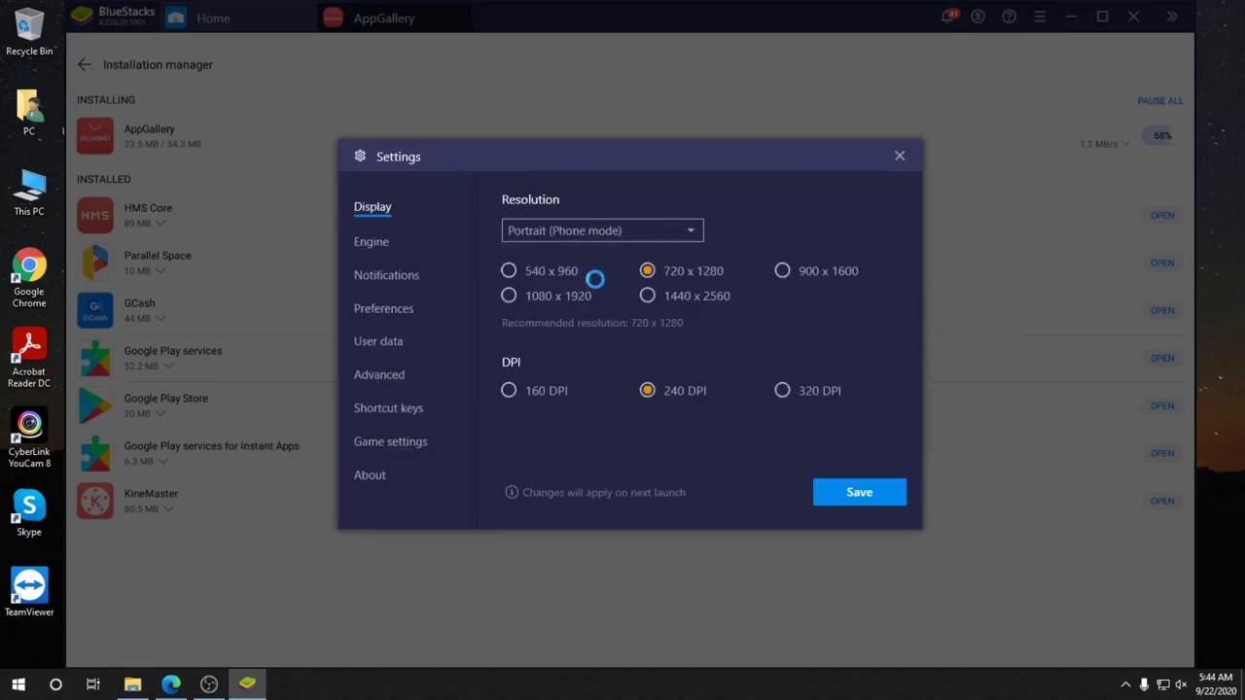
{"action": "left_click", "coordinate": [858, 493]}
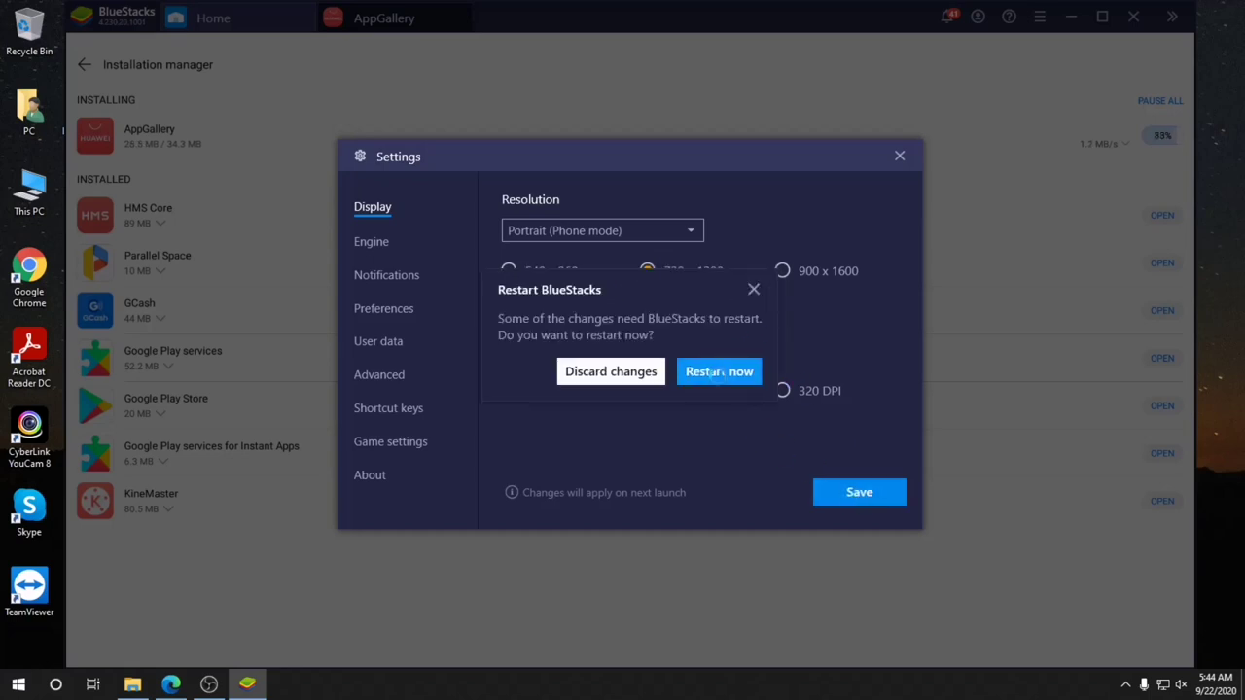
{"action": "left_click", "coordinate": [718, 374]}
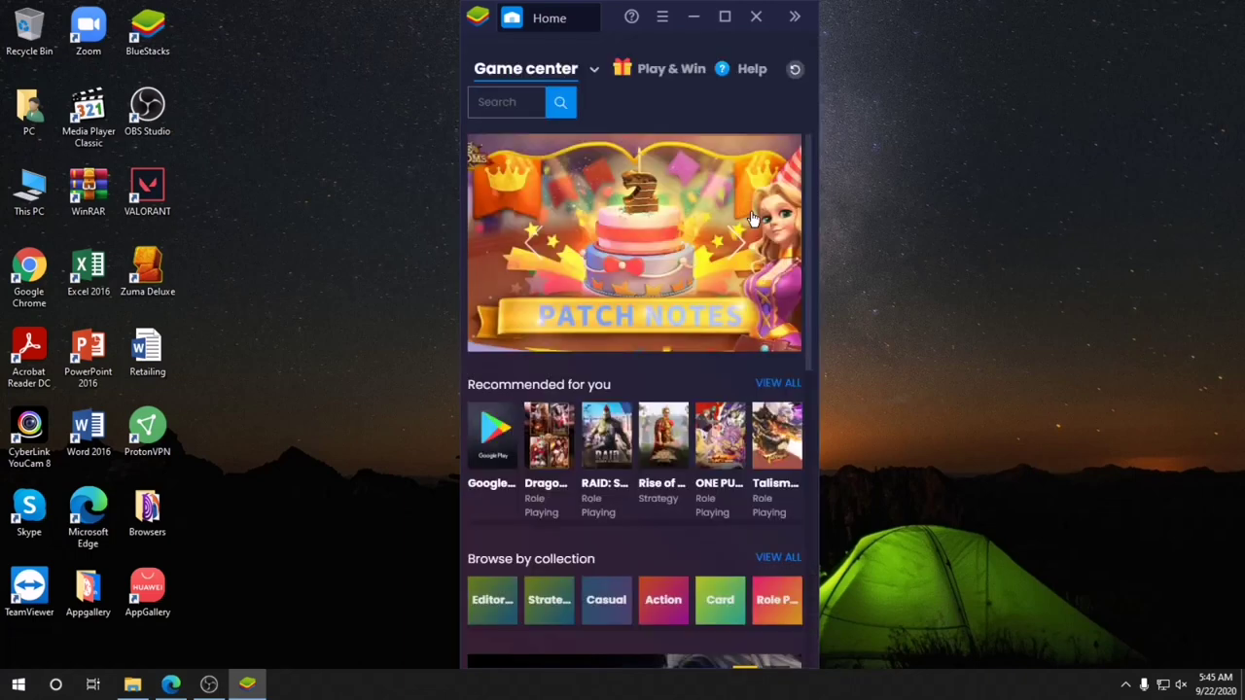
- Open AppGallery from My games, install its pending update and launch it again
{"action": "left_click", "coordinate": [525, 68]}
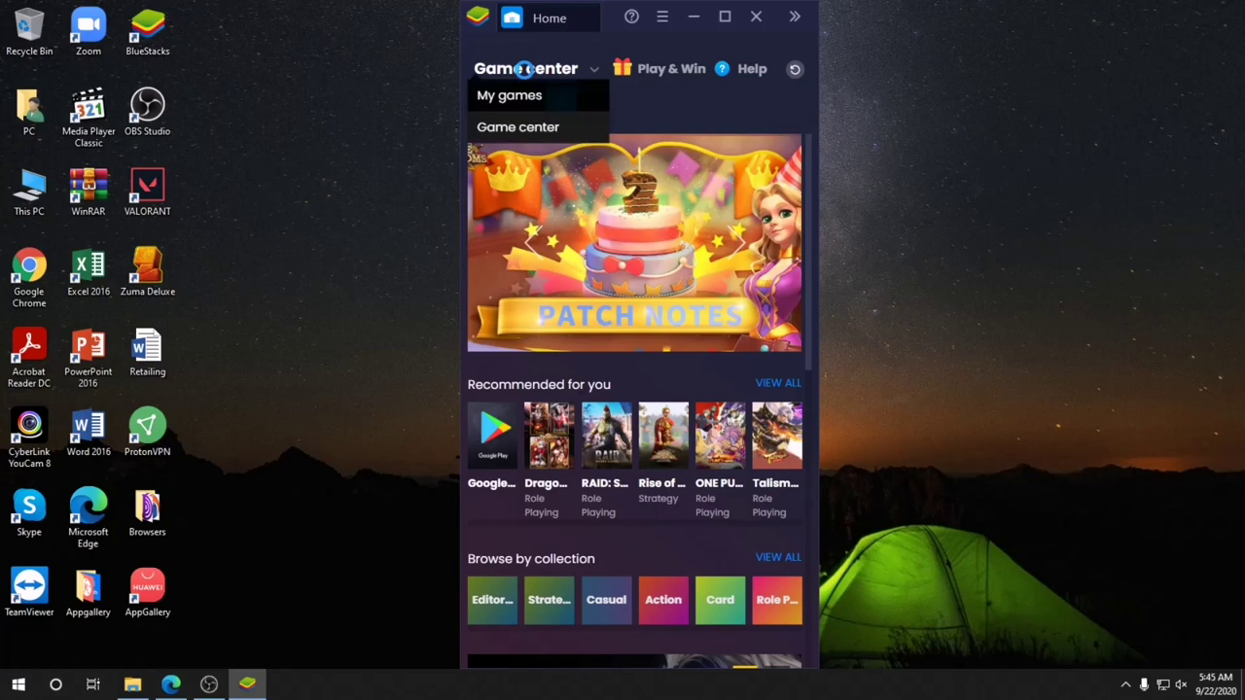
{"action": "left_click", "coordinate": [508, 95]}
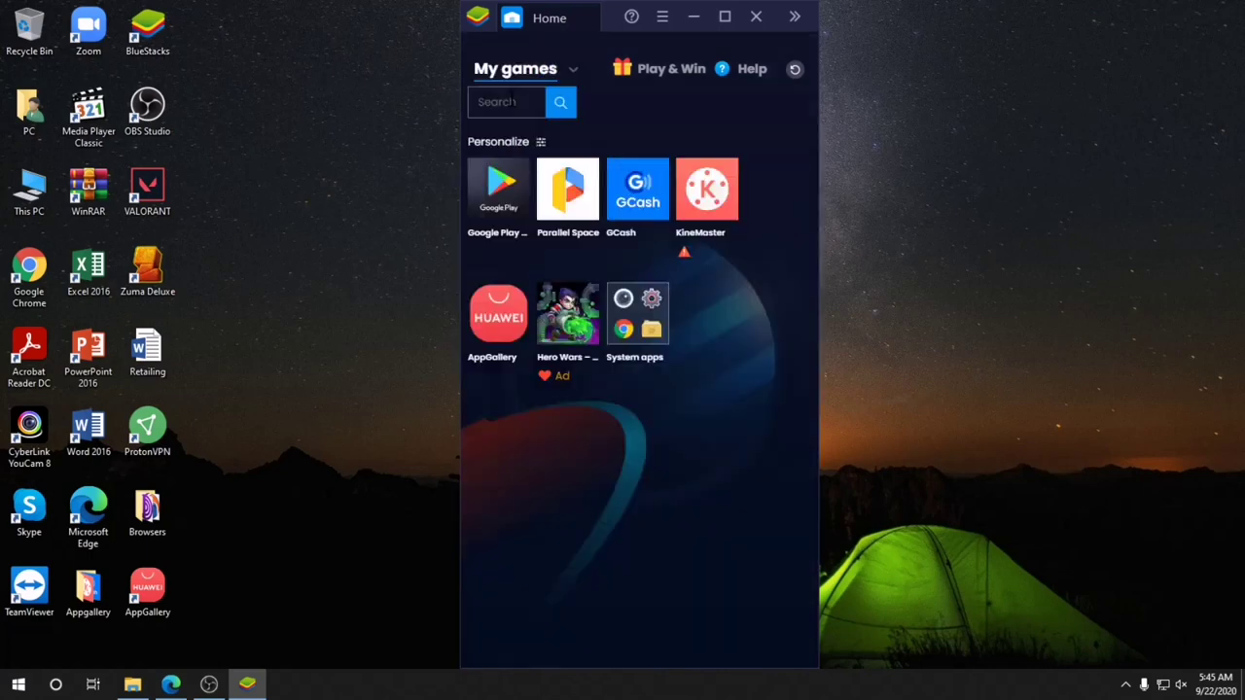
{"action": "left_click", "coordinate": [498, 314]}
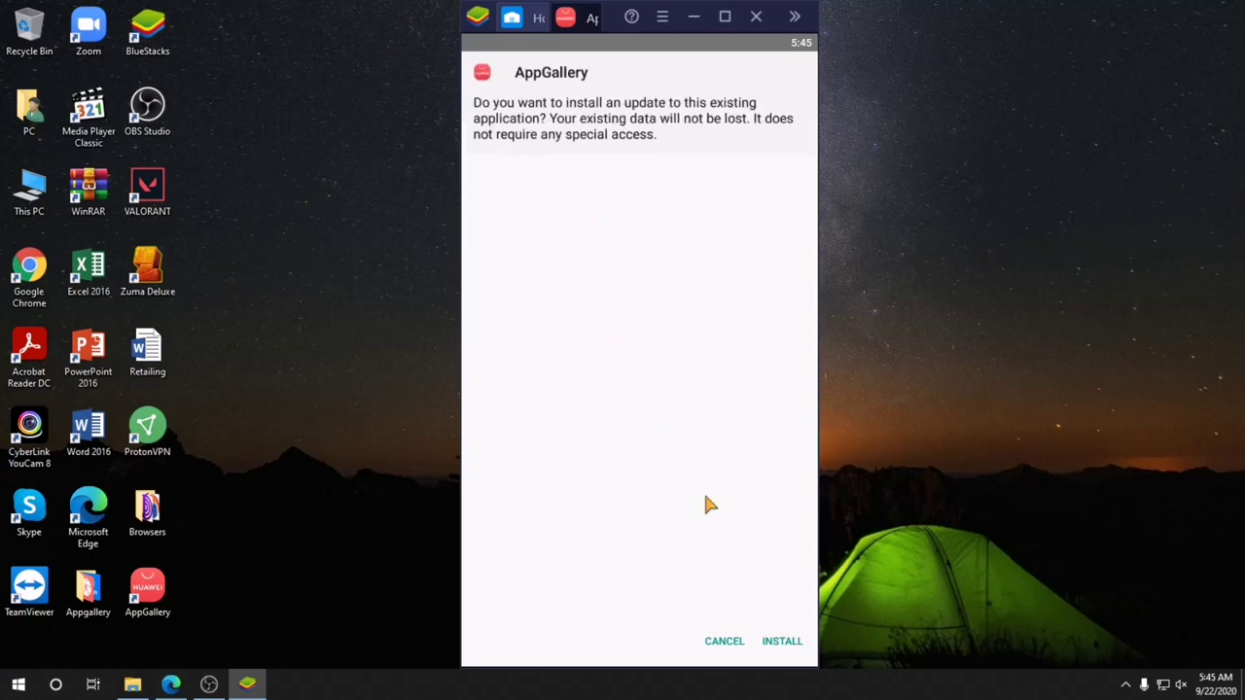
{"action": "left_click", "coordinate": [790, 643]}
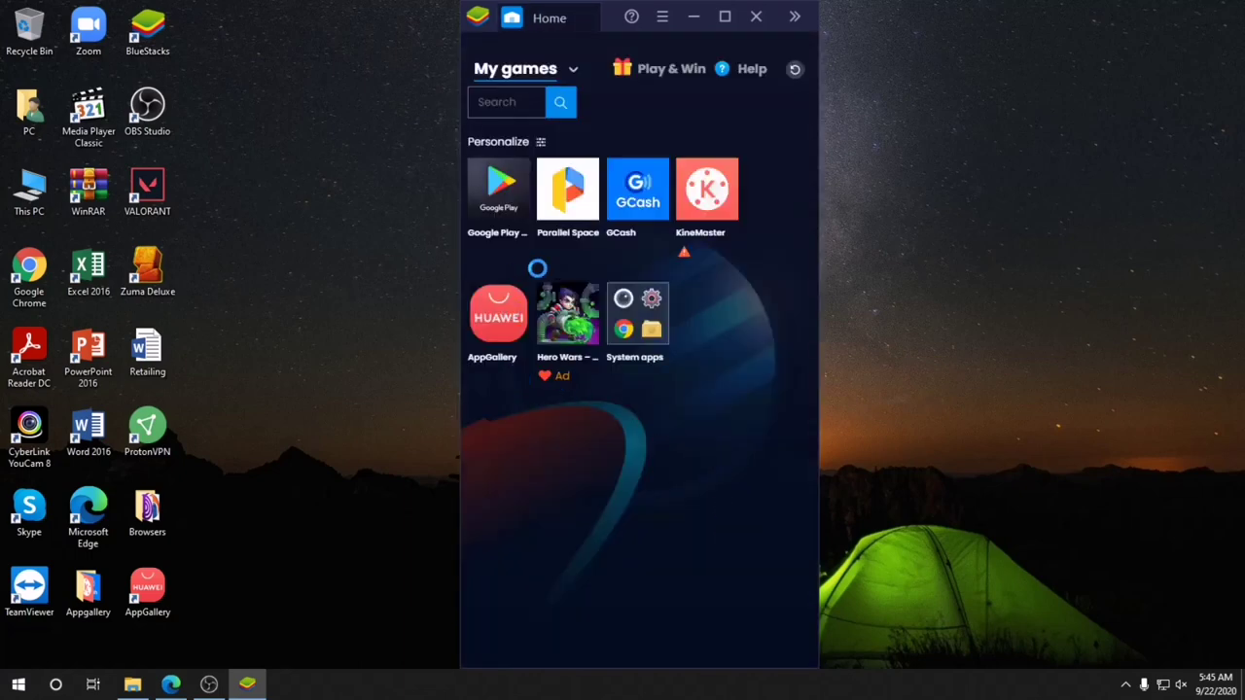
{"action": "left_click", "coordinate": [489, 316]}
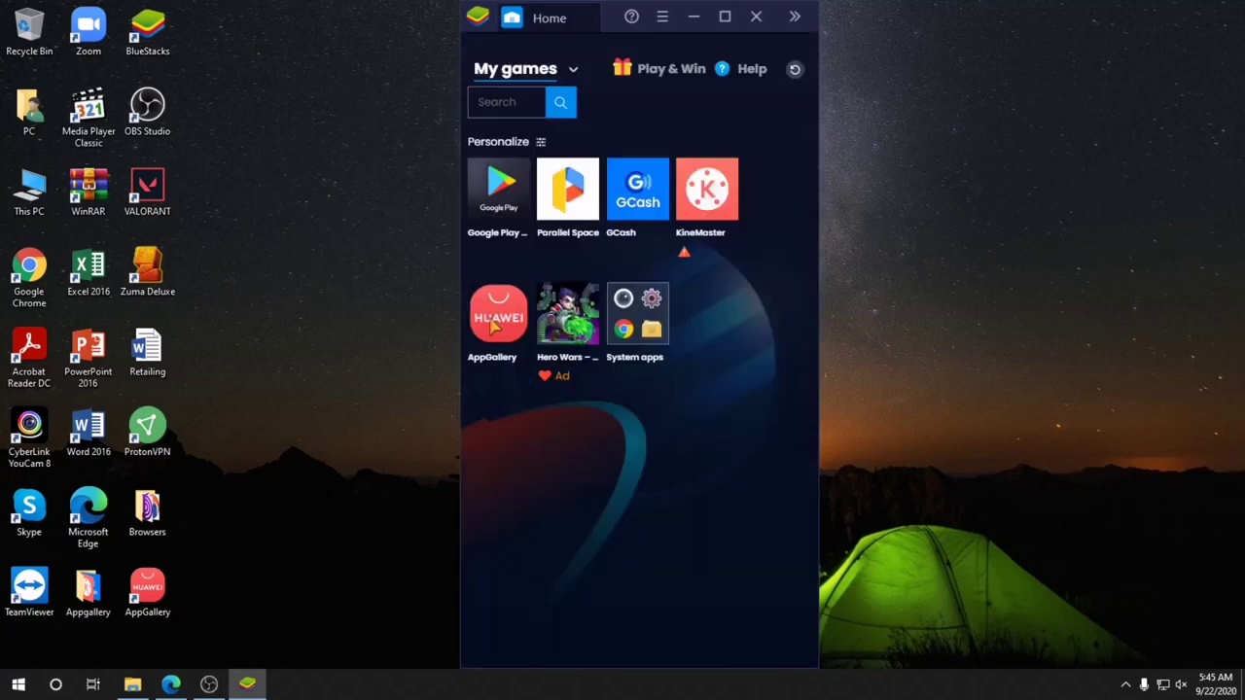